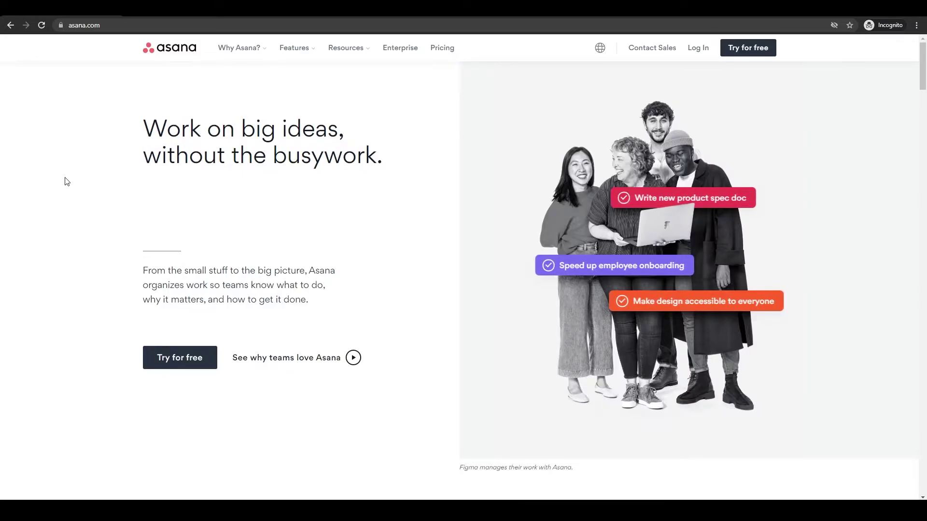
# Look through the Asana homepage sections on project views, routine work automation and app integrations
pyautogui.scroll(-5, 731, 354)
pyautogui.scroll(-4, 732, 351)
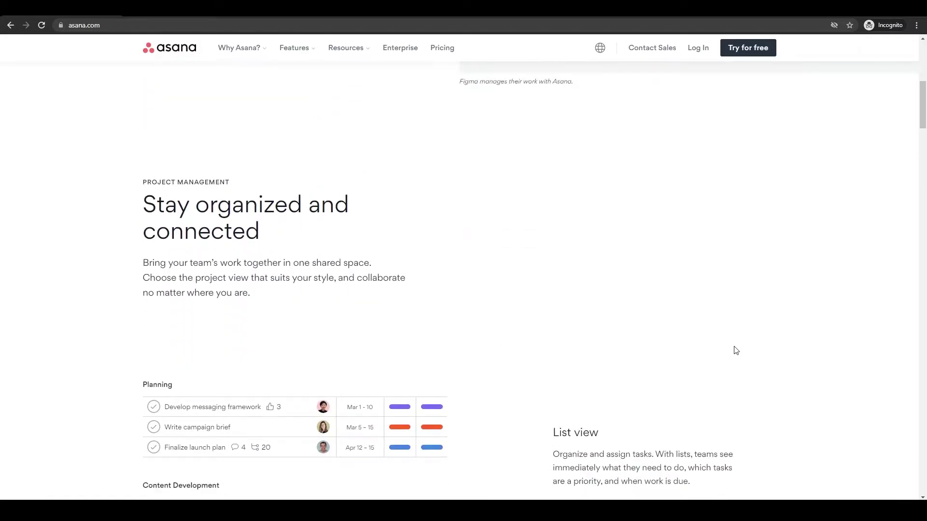
pyautogui.scroll(6, 734, 349)
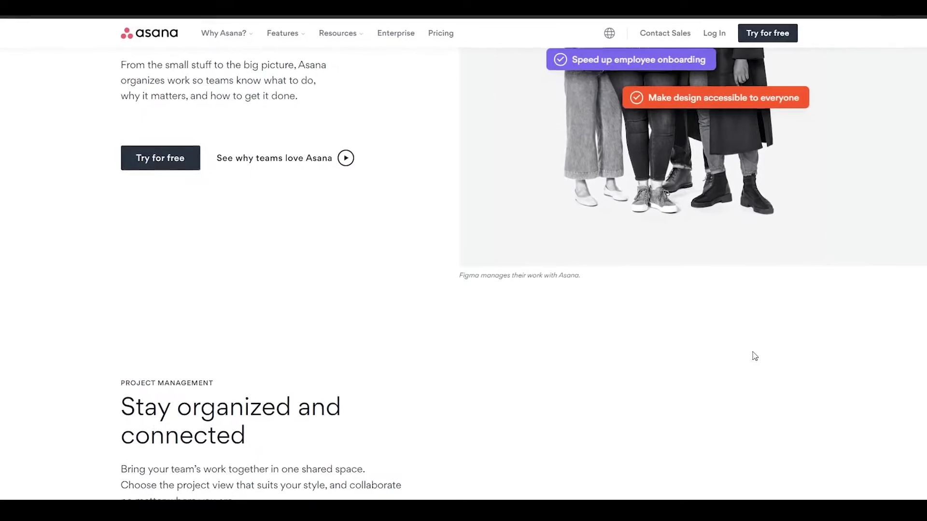
pyautogui.scroll(-8, 744, 352)
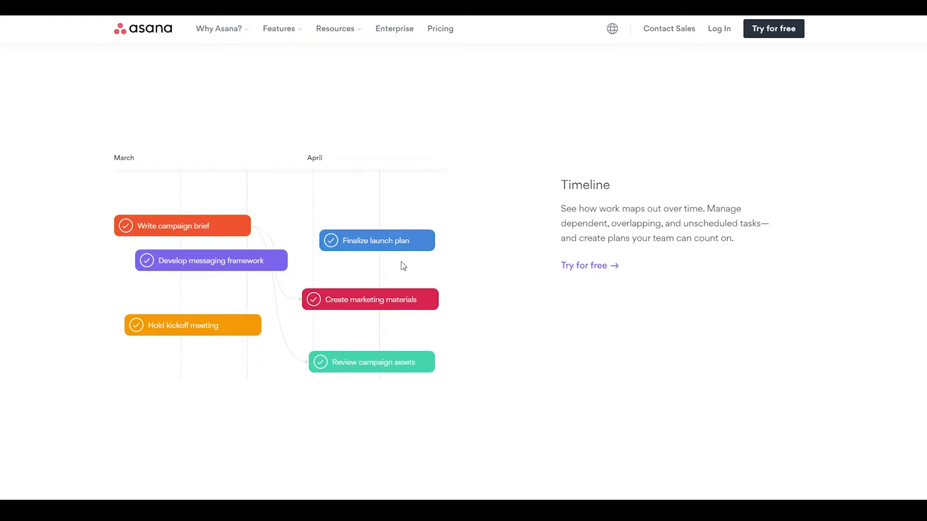
pyautogui.scroll(-3, 403, 266)
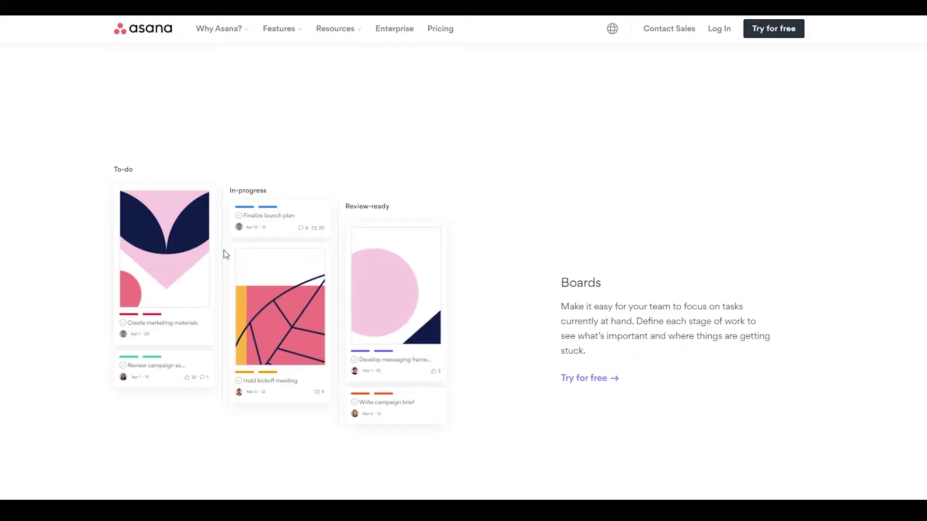
pyautogui.scroll(-2, 349, 202)
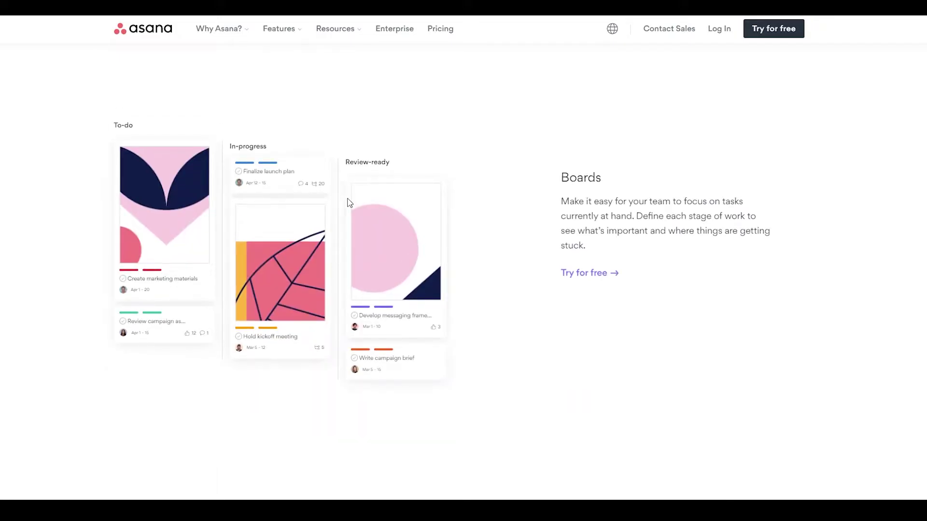
pyautogui.scroll(-10, 349, 203)
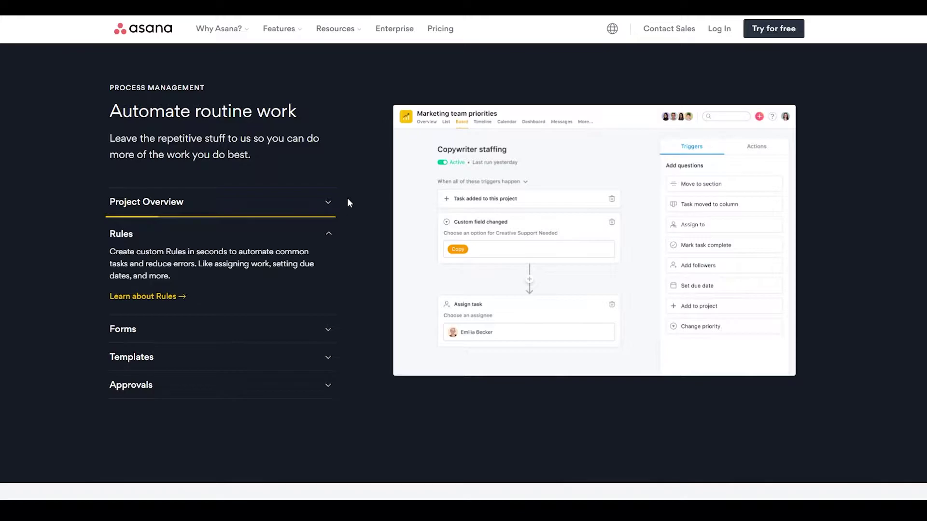
pyautogui.scroll(-8, 297, 182)
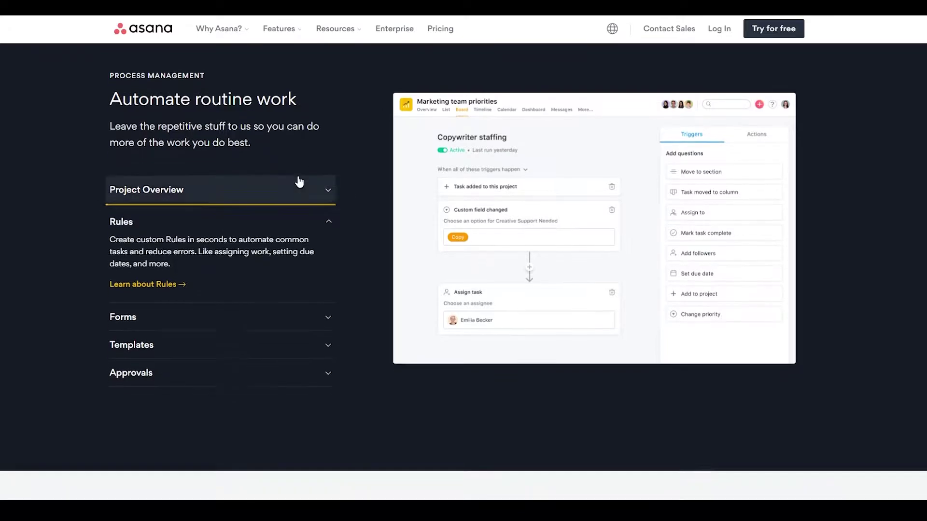
pyautogui.scroll(-5, 298, 178)
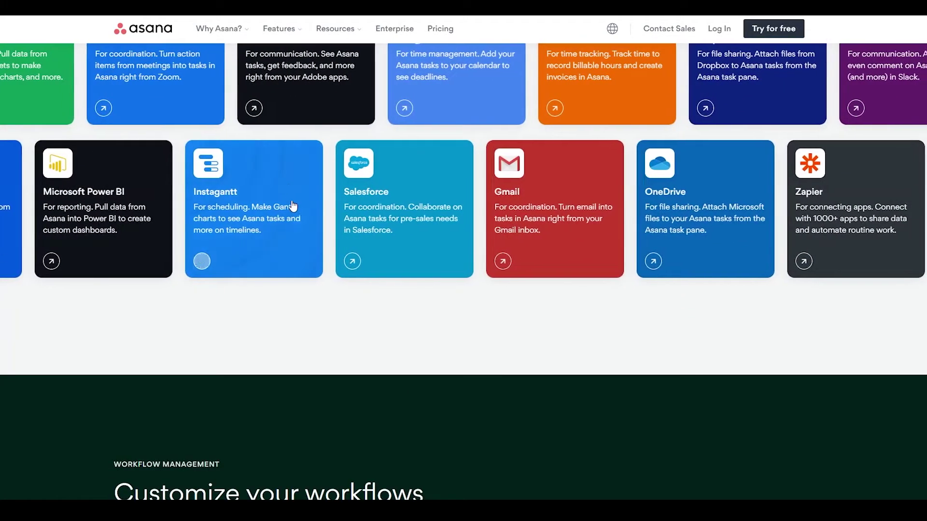
pyautogui.scroll(1, 533, 376)
pyautogui.scroll(2, 535, 381)
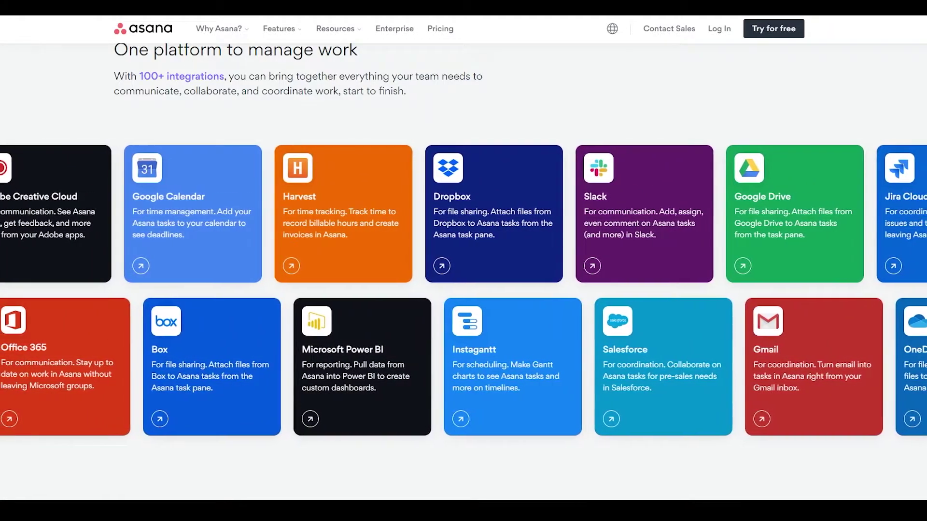
pyautogui.scroll(8, 643, 106)
pyautogui.scroll(20, 643, 106)
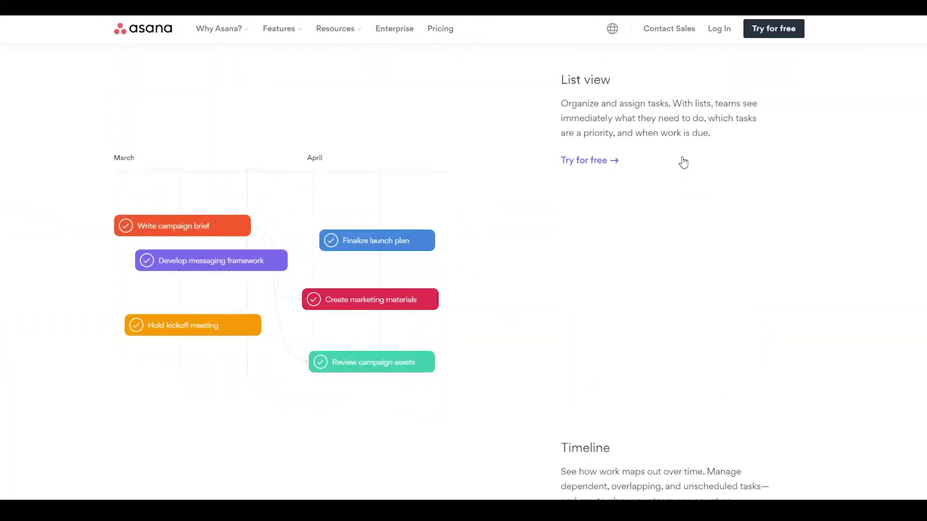
# Enter Asana through the free trial and start a new project based on a template
pyautogui.click(772, 29)
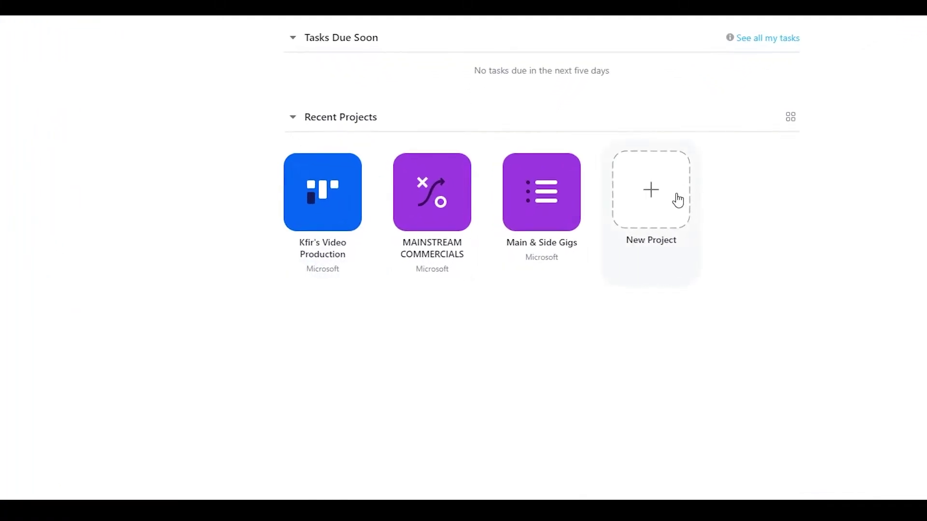
pyautogui.click(678, 200)
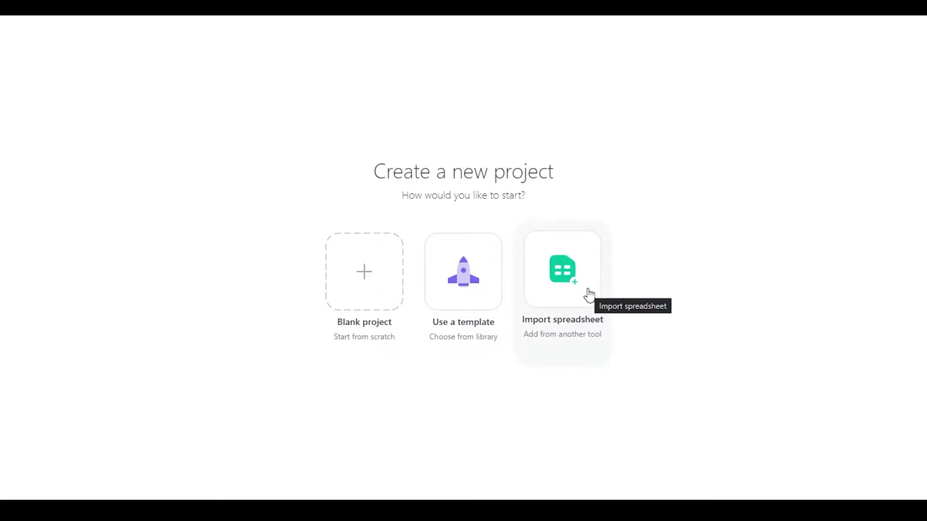
pyautogui.click(462, 293)
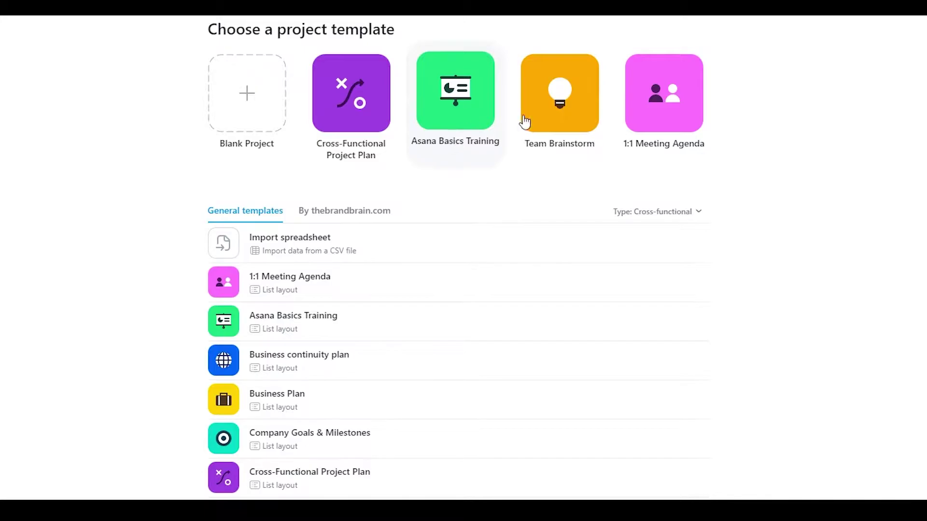
# Browse the project templates and use Cross-Functional Project Plan for the new project
pyautogui.scroll(-6, 574, 81)
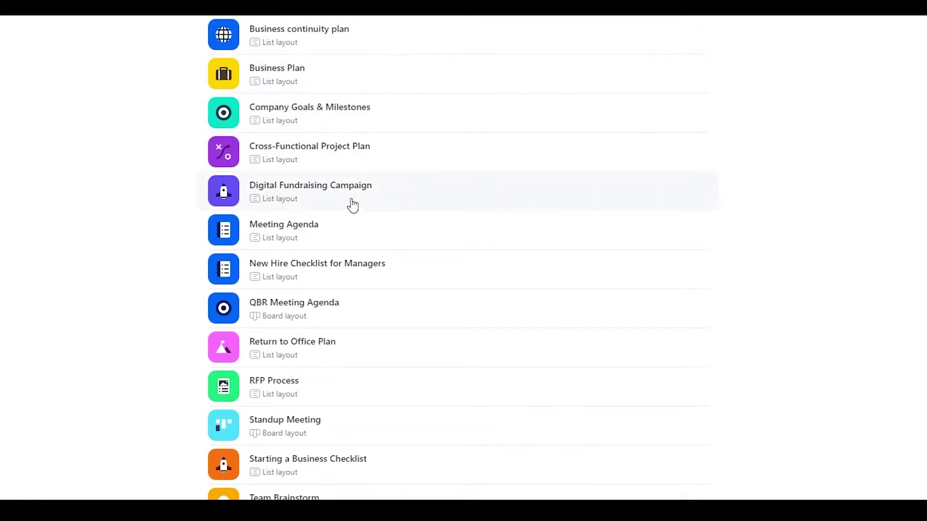
pyautogui.scroll(-2, 360, 211)
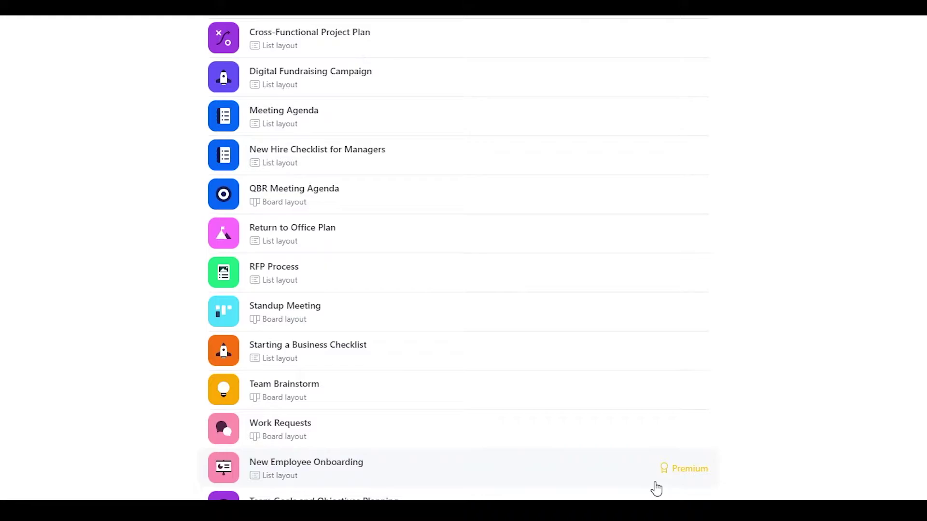
pyautogui.scroll(8, 656, 488)
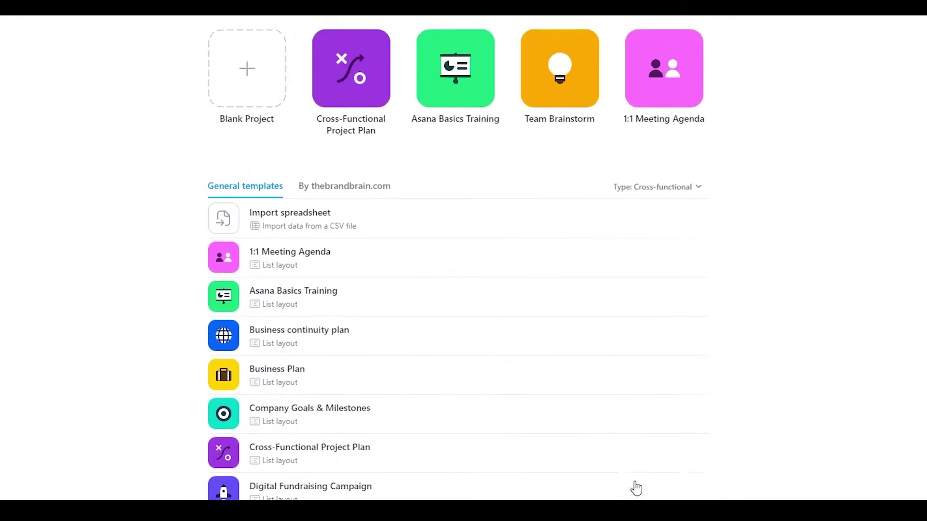
pyautogui.scroll(-1, 431, 213)
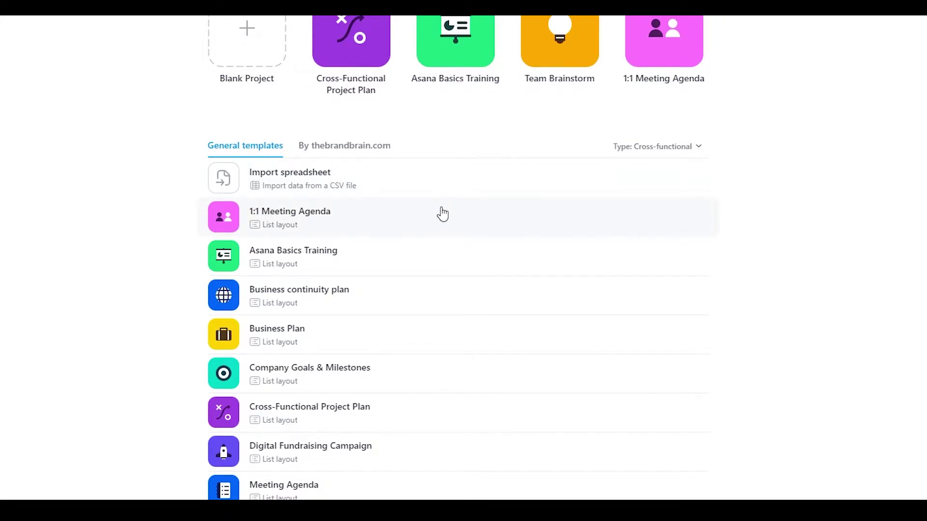
pyautogui.scroll(-1, 441, 214)
pyautogui.scroll(2, 441, 212)
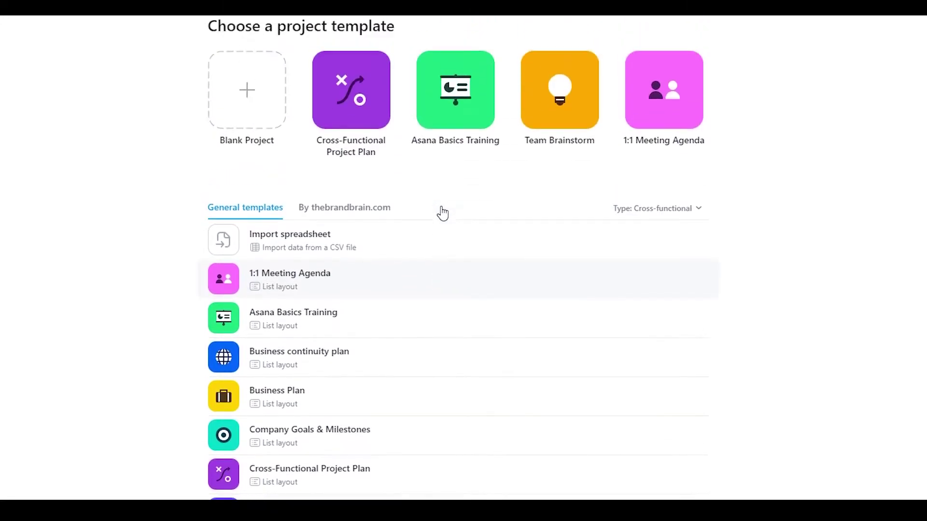
pyautogui.click(356, 117)
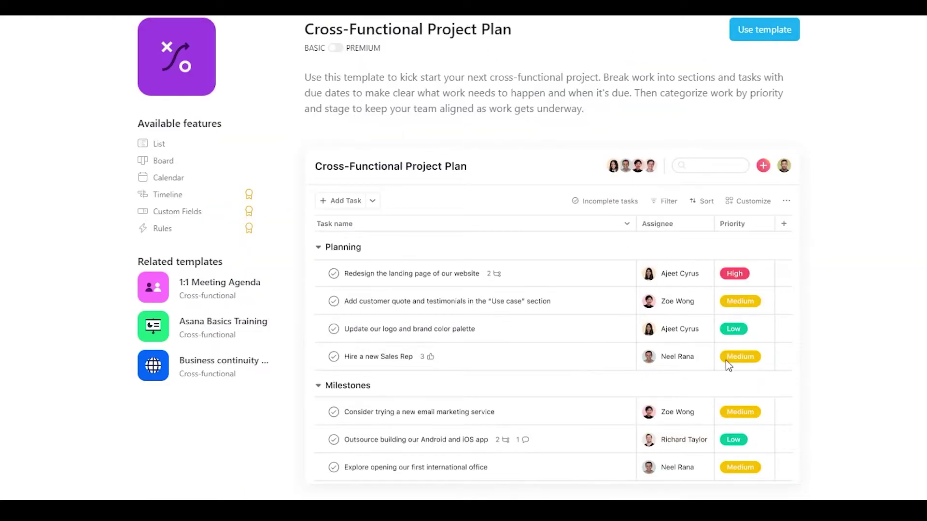
pyautogui.click(771, 35)
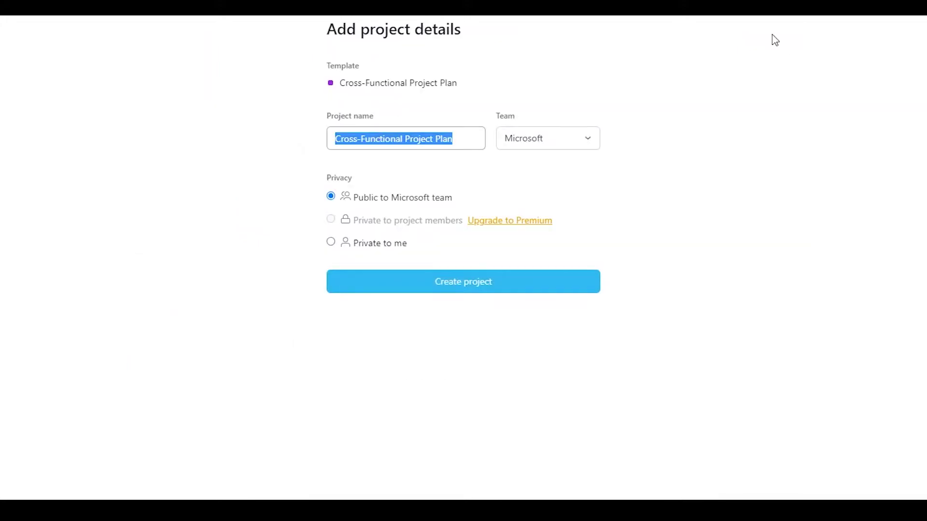
# Name the project Hiring Team and create it
pyautogui.click(478, 163)
pyautogui.click(462, 140)
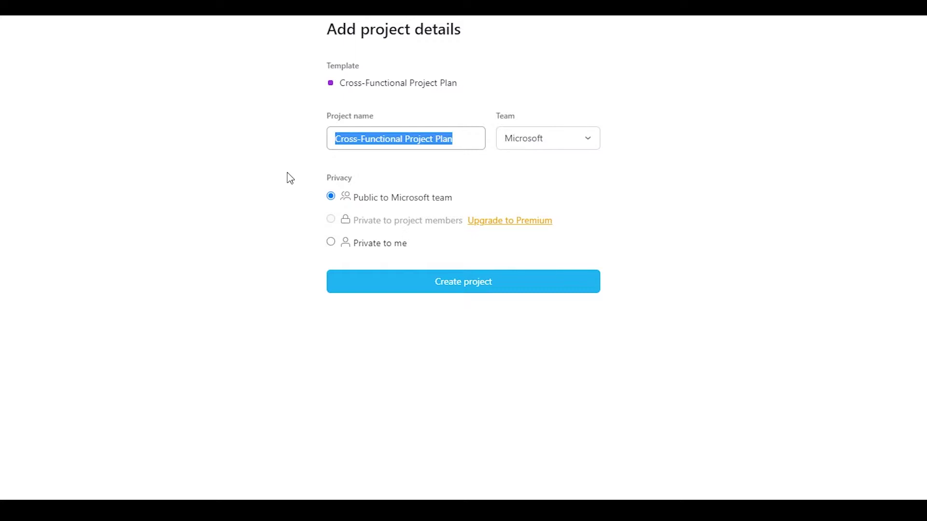
pyautogui.write('Hiring')
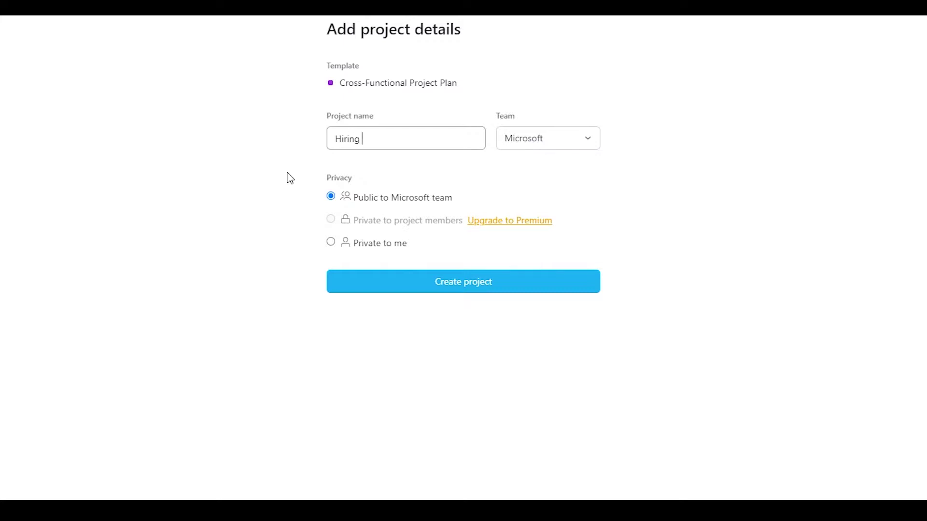
pyautogui.click(480, 290)
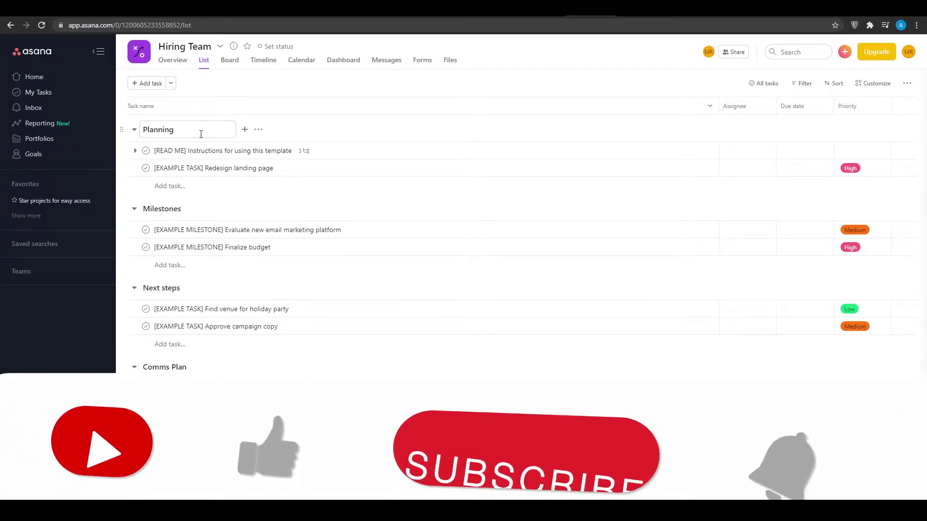
# Rename the first two sections of the task list as Briefing and Interviews
pyautogui.moveTo(202, 135); pyautogui.dragTo(132, 136)
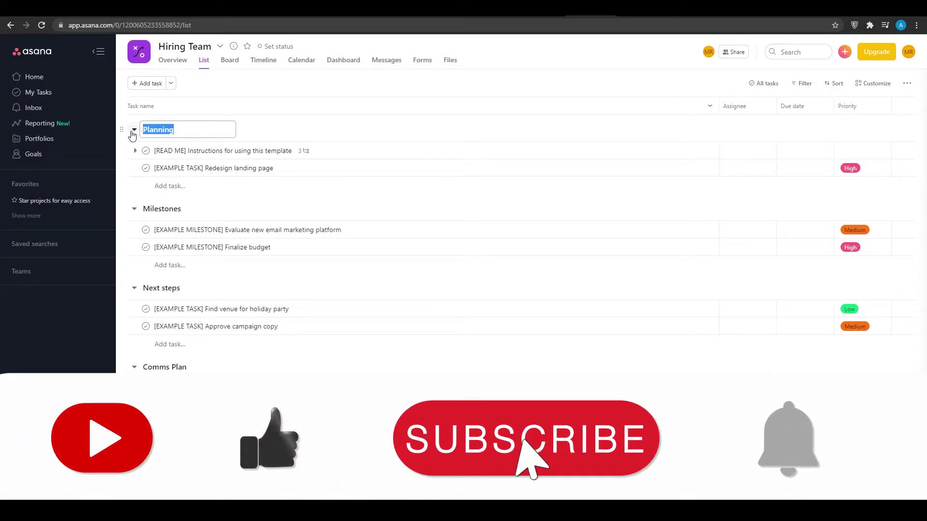
pyautogui.press('BackSpace')
pyautogui.write('Briefing')
pyautogui.click(180, 208)
pyautogui.moveTo(180, 209); pyautogui.dragTo(119, 209)
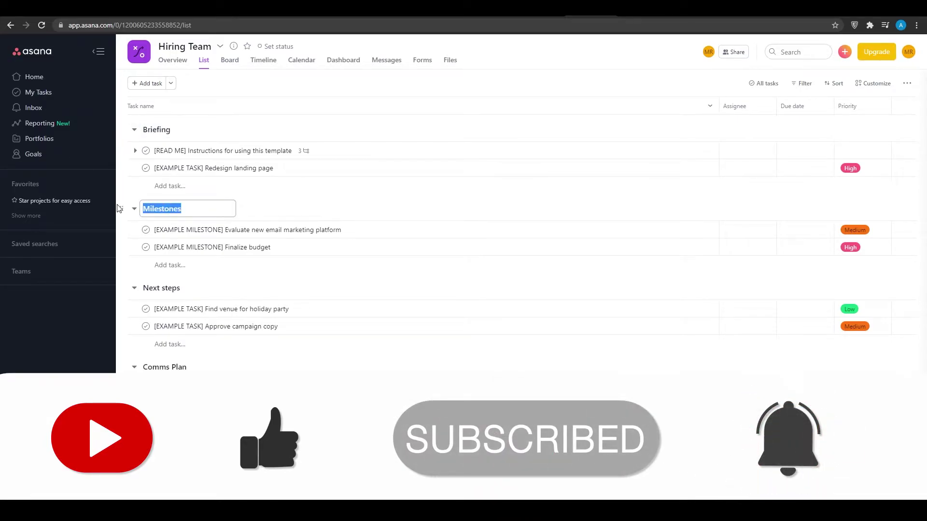
pyautogui.press('BackSpace')
pyautogui.write('Interviews')
# Rename the third section as Recruitment and the fourth as Hiring
pyautogui.click(178, 288)
pyautogui.moveTo(178, 288); pyautogui.dragTo(111, 289)
pyautogui.write('Re')
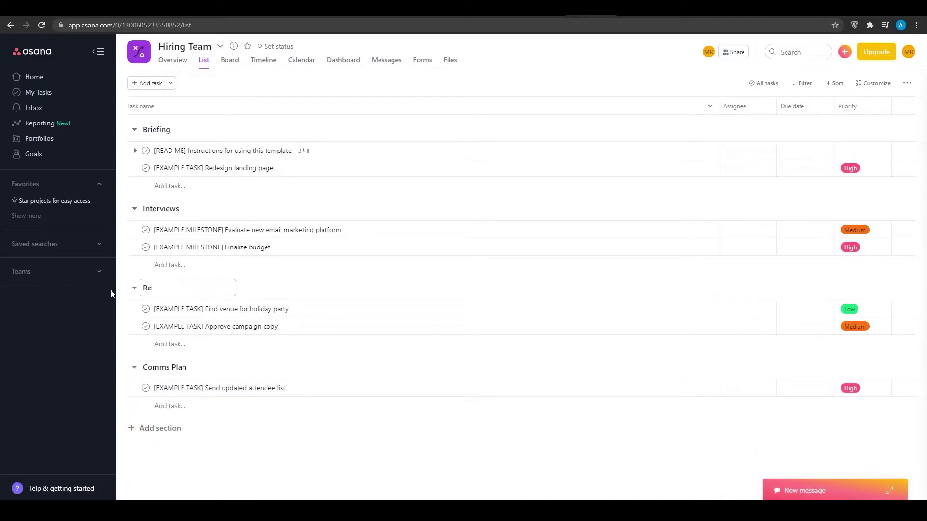
pyautogui.write('cruitment')
pyautogui.click(165, 367)
pyautogui.moveTo(143, 367); pyautogui.dragTo(194, 365)
pyautogui.write('Hiring')
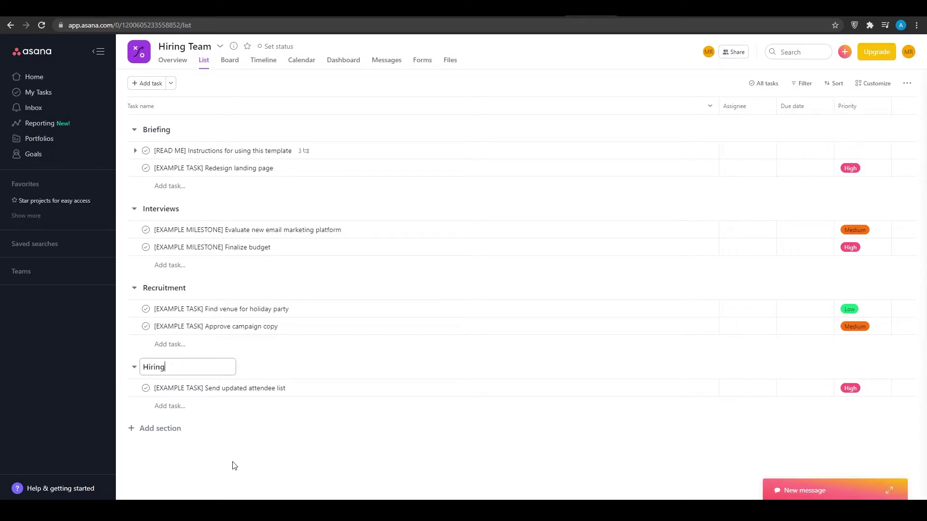
pyautogui.press('Return')
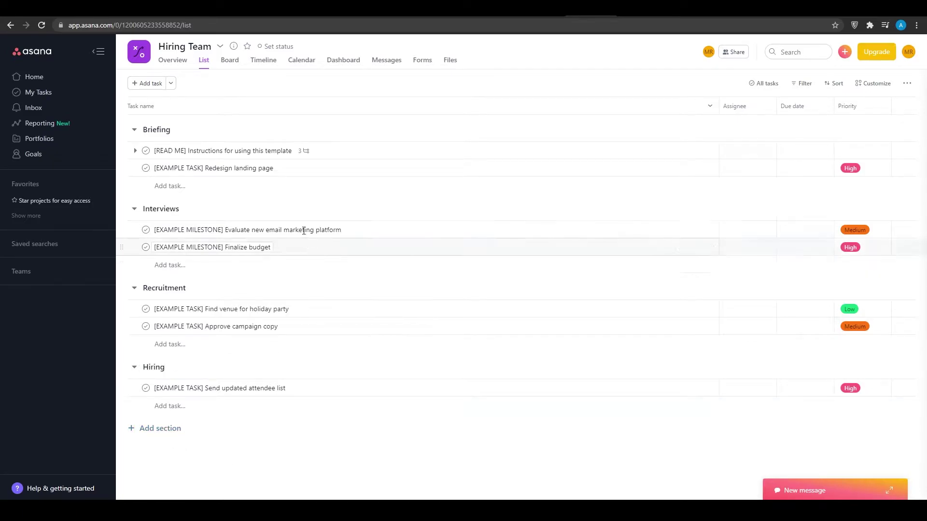
# Delete the template instructions task from the Briefing section
pyautogui.click(197, 153)
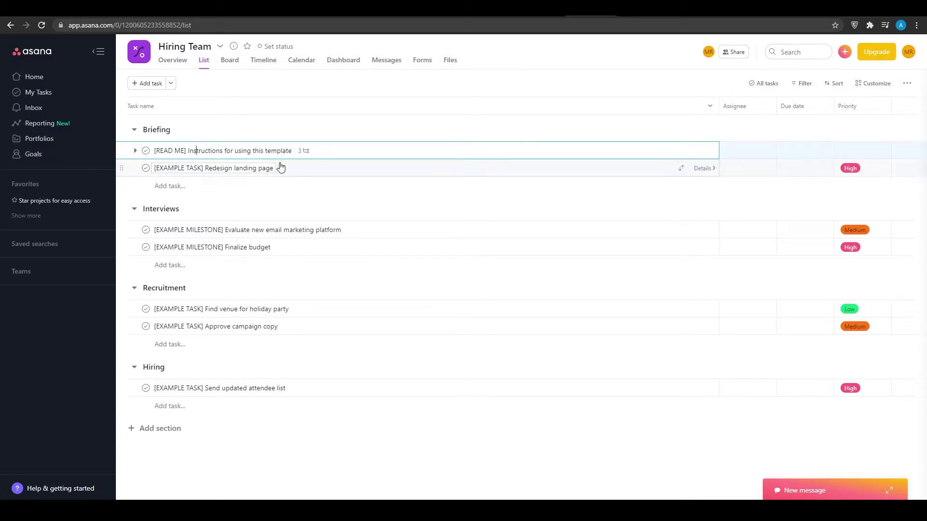
pyautogui.moveTo(255, 151); pyautogui.dragTo(168, 159)
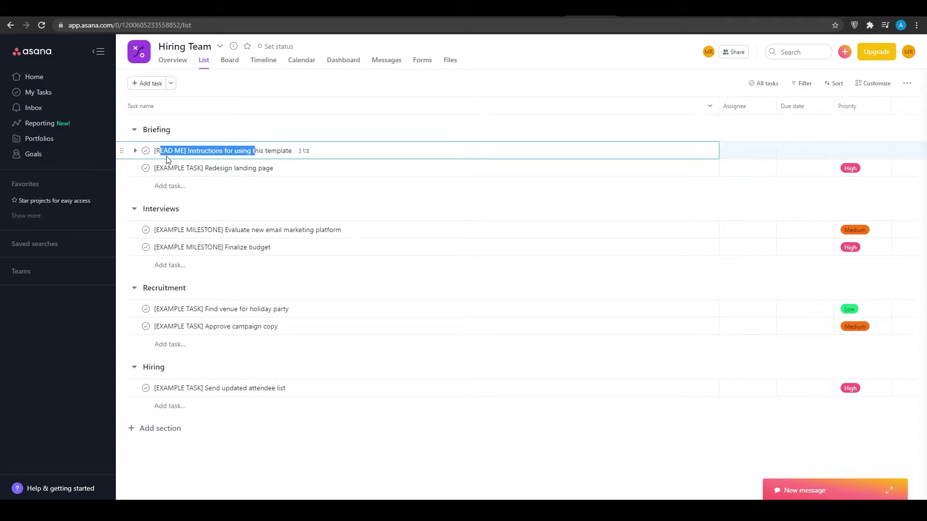
pyautogui.press('BackSpace')
pyautogui.press('BackSpace')
pyautogui.press('BackSpace')
pyautogui.press('BackSpace')
pyautogui.press('BackSpace')
pyautogui.press('BackSpace')
pyautogui.press('BackSpace')
pyautogui.press('BackSpace')
pyautogui.press('BackSpace')
pyautogui.press('BackSpace')
pyautogui.press('BackSpace')
pyautogui.press('BackSpace')
pyautogui.press('BackSpace')
pyautogui.press('BackSpace')
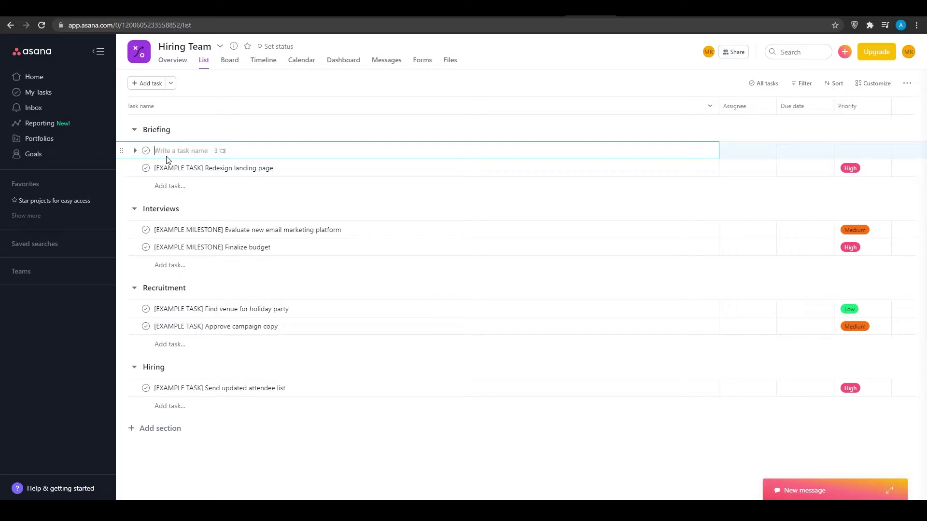
pyautogui.press('BackSpace')
# Rename the remaining example task in the Briefing section as Receiving CV's
pyautogui.write('Receving C')
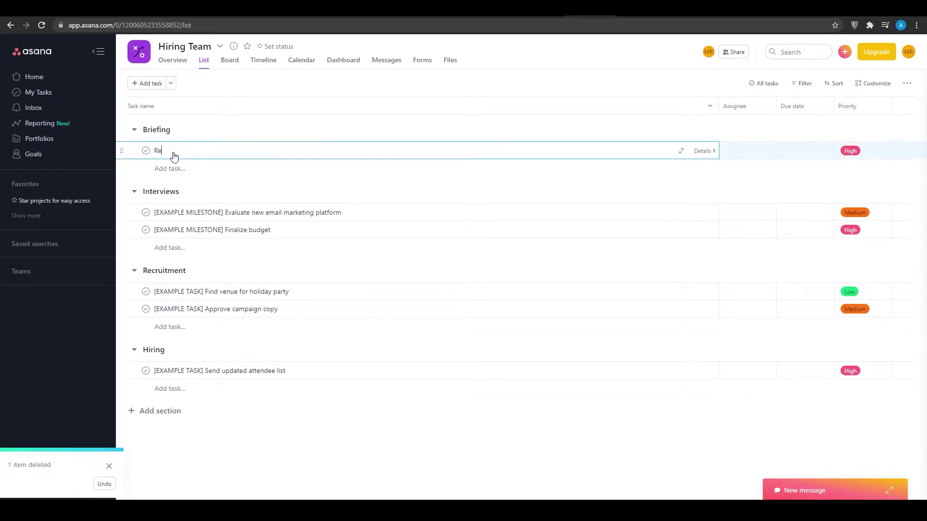
pyautogui.click(168, 151)
pyautogui.write("iving CV's")
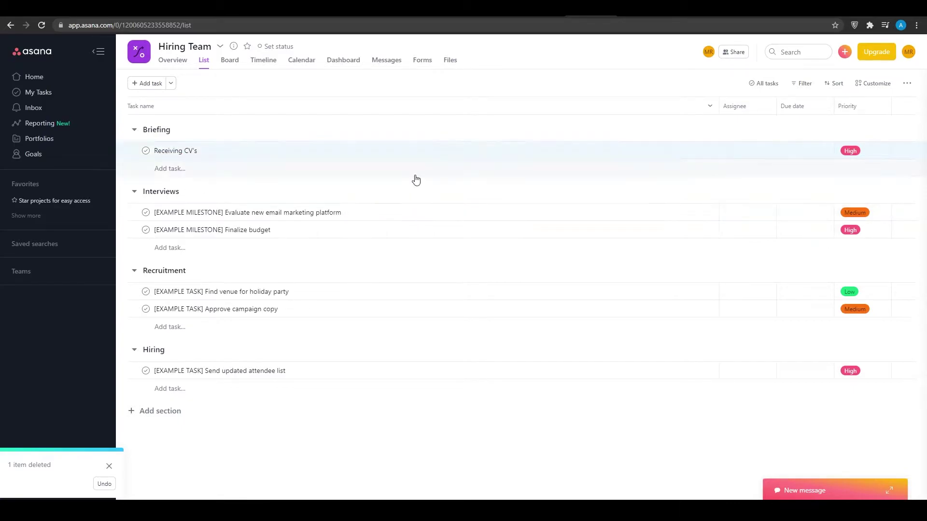
pyautogui.press('Return')
# Open the details of the Receiving CV's task and set its due date to July 5
pyautogui.click(604, 154)
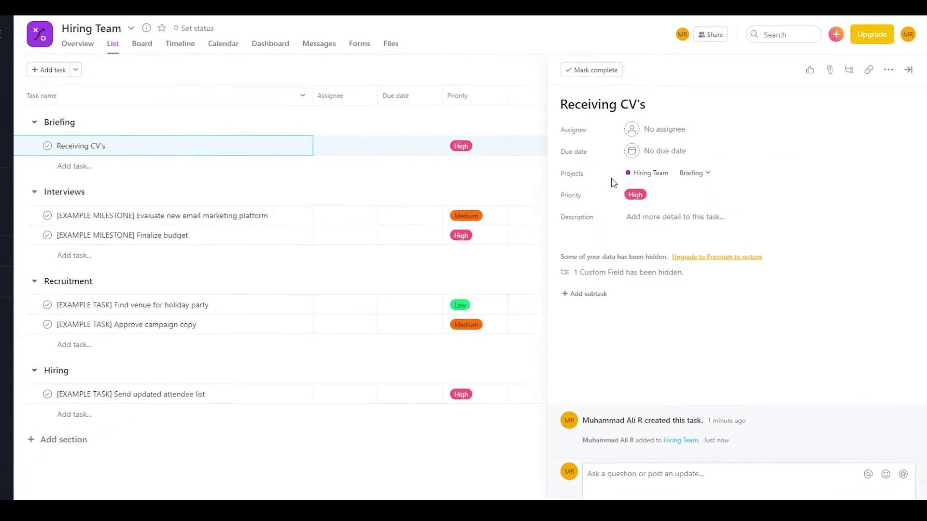
pyautogui.click(657, 132)
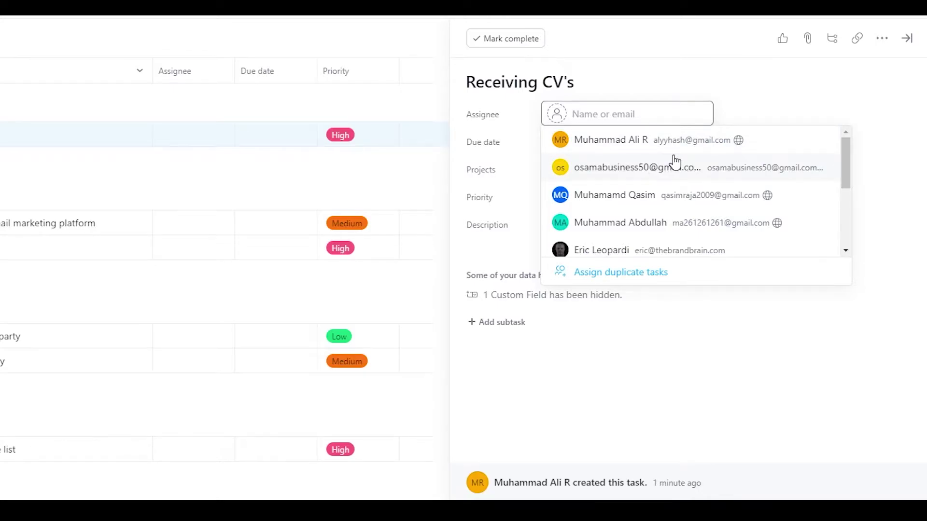
pyautogui.click(782, 102)
pyautogui.click(628, 149)
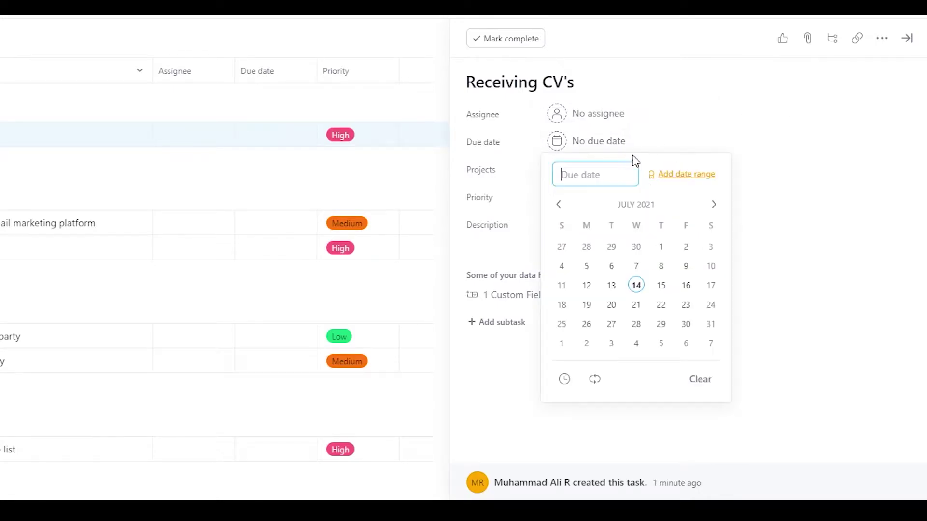
pyautogui.click(586, 266)
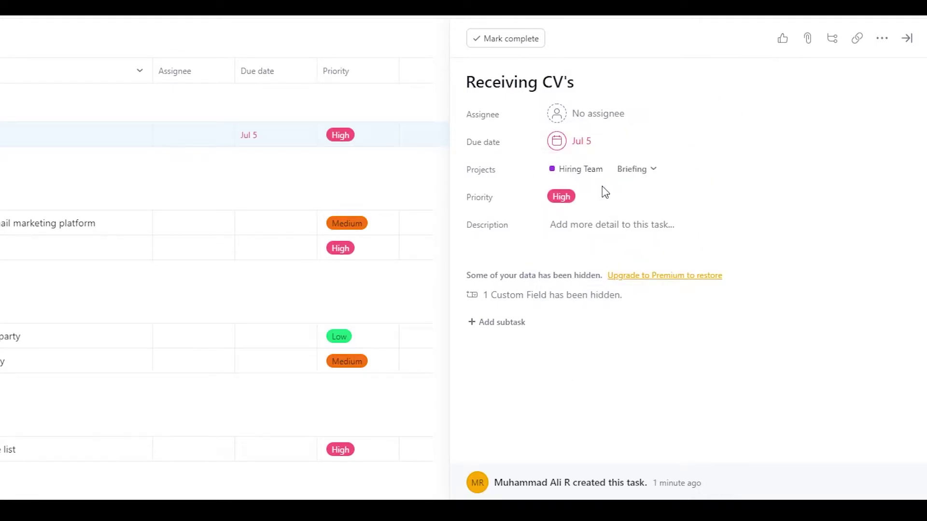
pyautogui.click(564, 207)
pyautogui.click(743, 198)
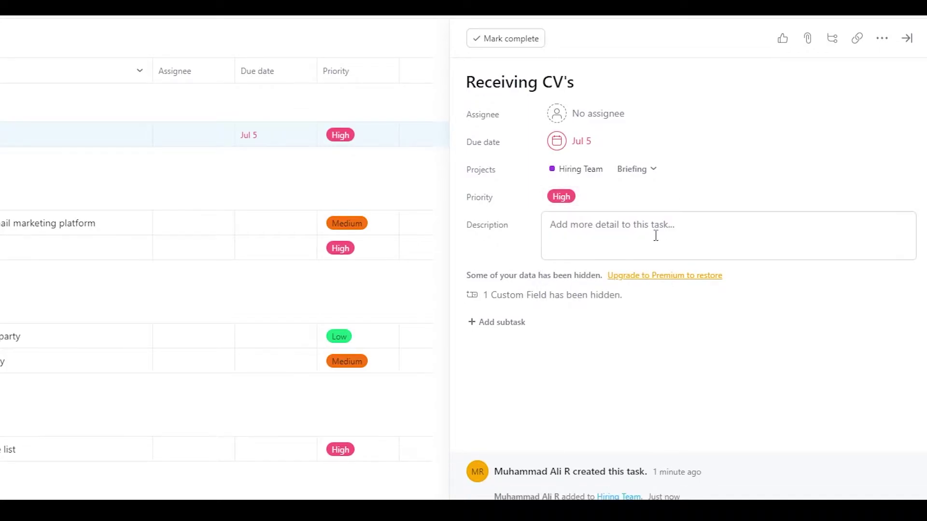
pyautogui.click(604, 227)
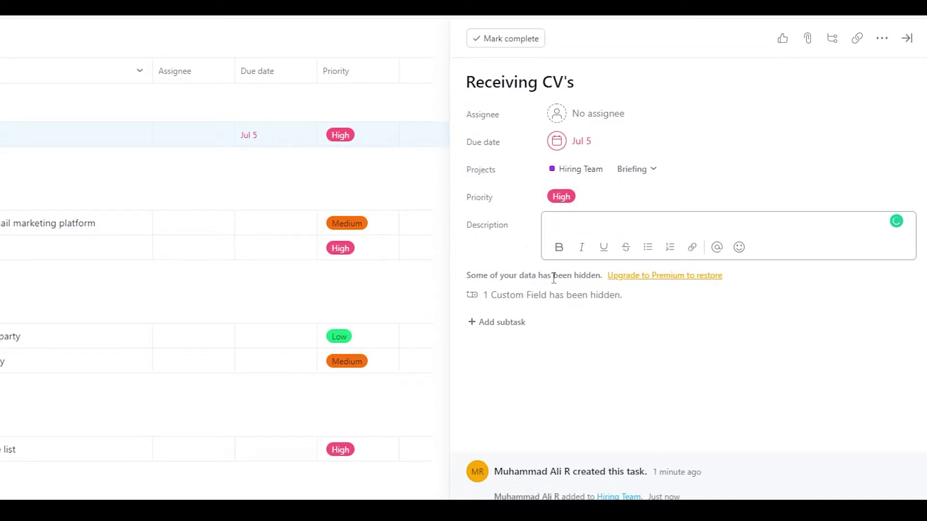
pyautogui.click(512, 323)
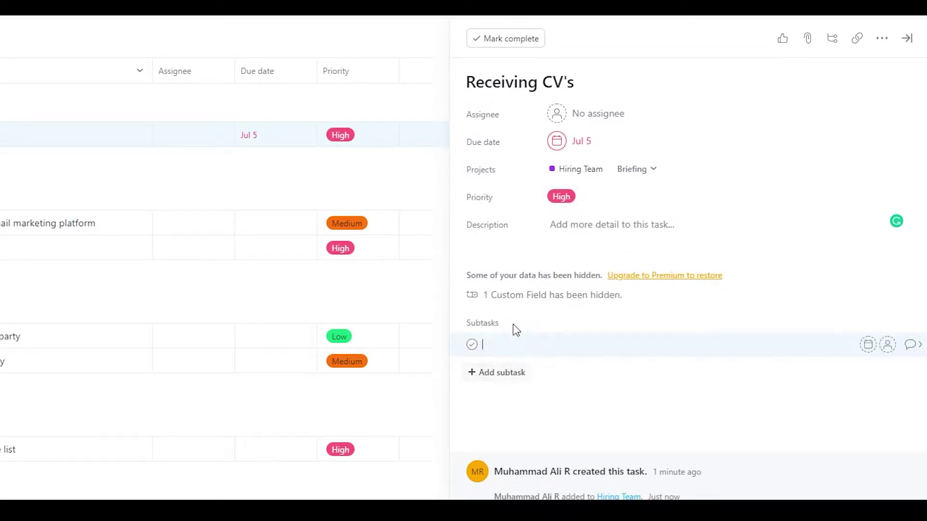
pyautogui.click(603, 392)
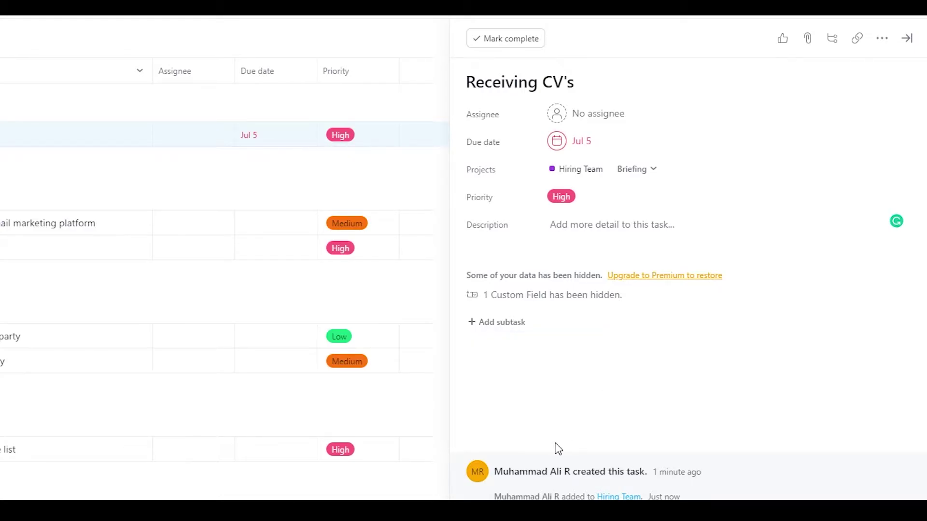
# Add a new tag "Get this done by 3 PM" to the Receiving CV's task and colour it lime green
pyautogui.click(883, 45)
pyautogui.click(811, 192)
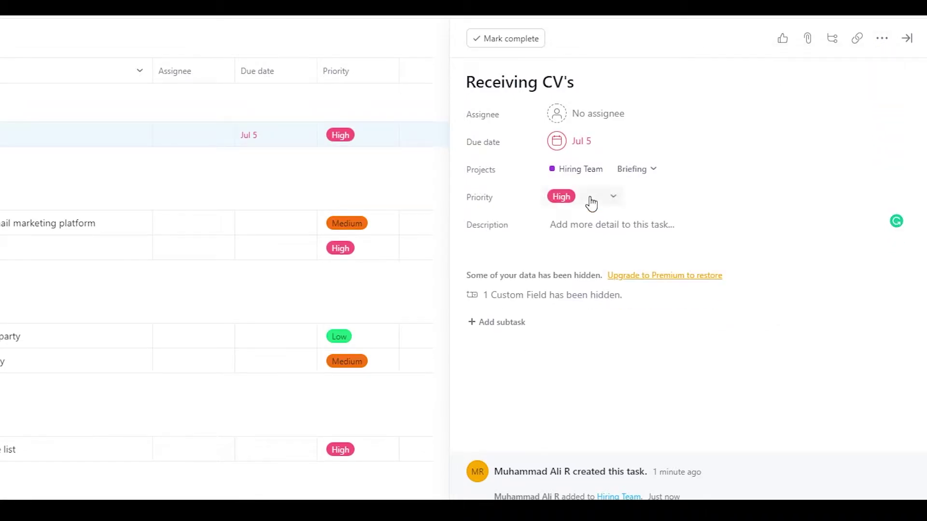
pyautogui.click(882, 38)
pyautogui.click(811, 187)
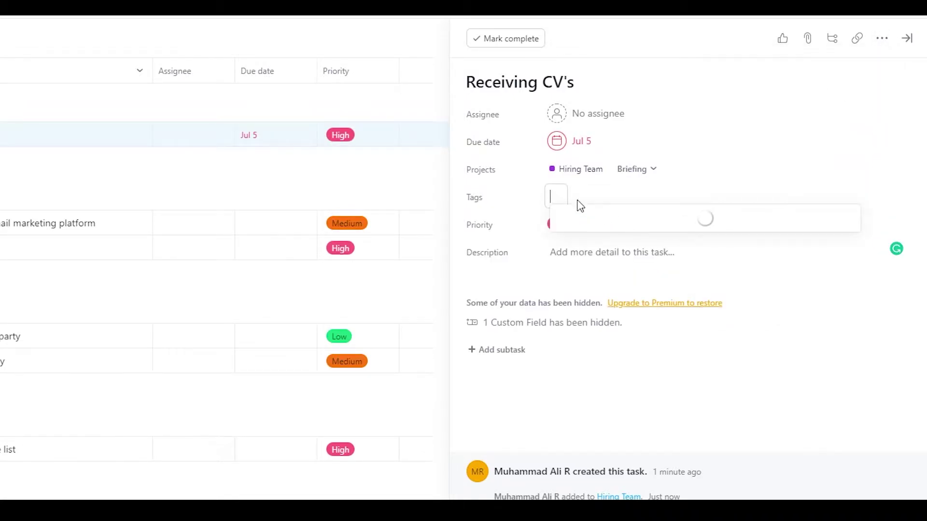
pyautogui.write('a')
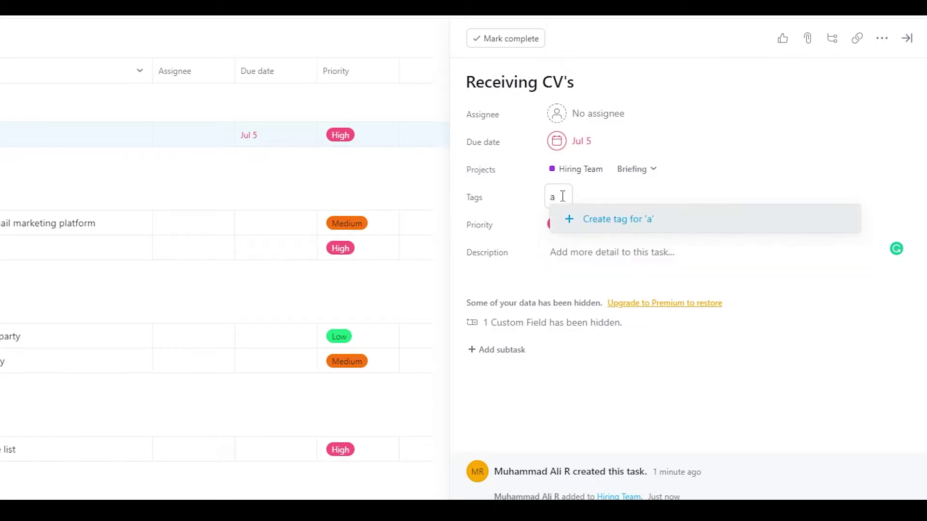
pyautogui.press('BackSpace')
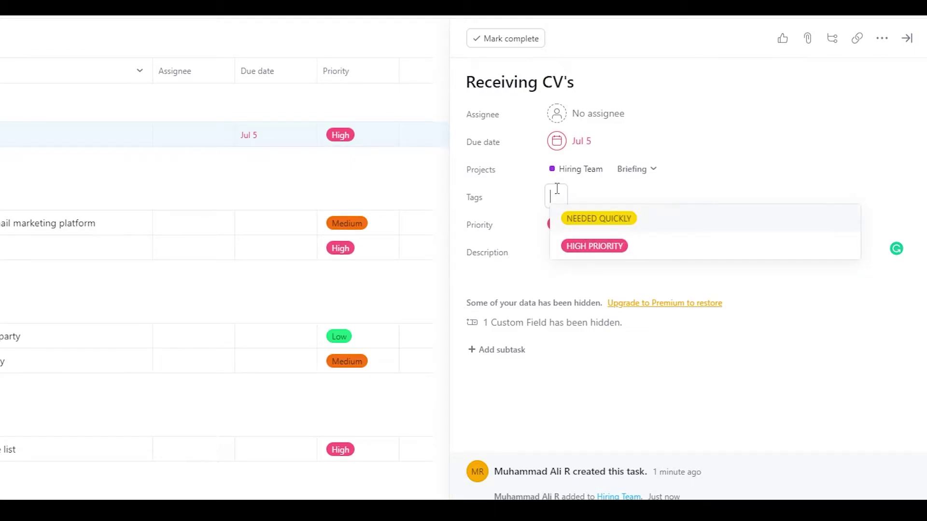
pyautogui.write('Get this done by ')
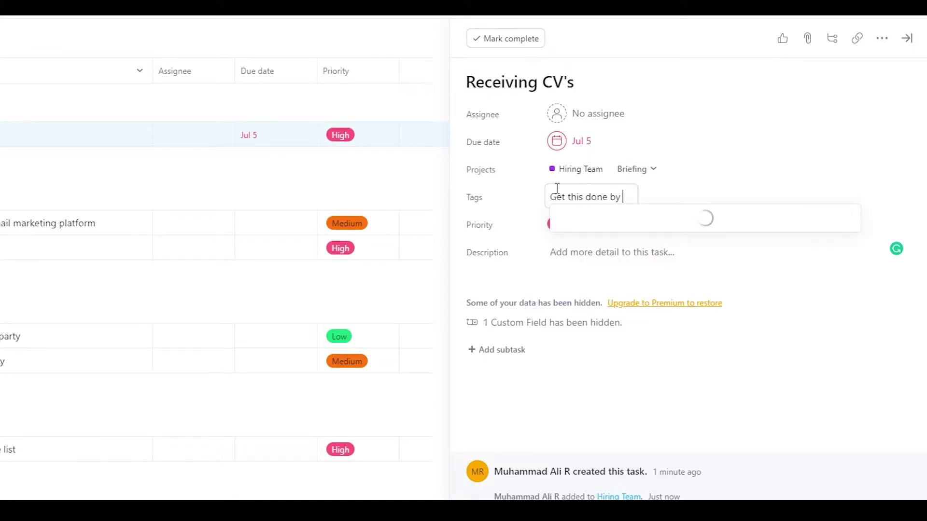
pyautogui.write('3 PM')
pyautogui.press('Return')
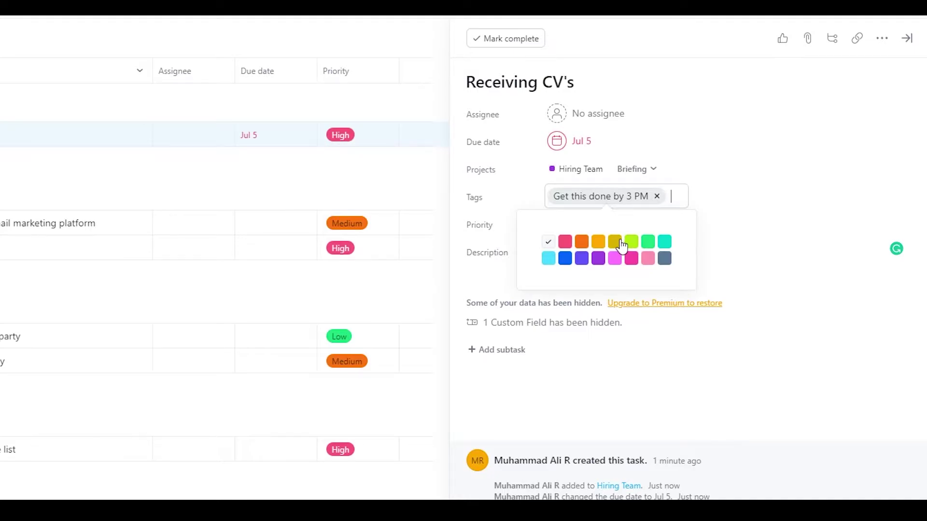
pyautogui.click(630, 246)
pyautogui.click(742, 156)
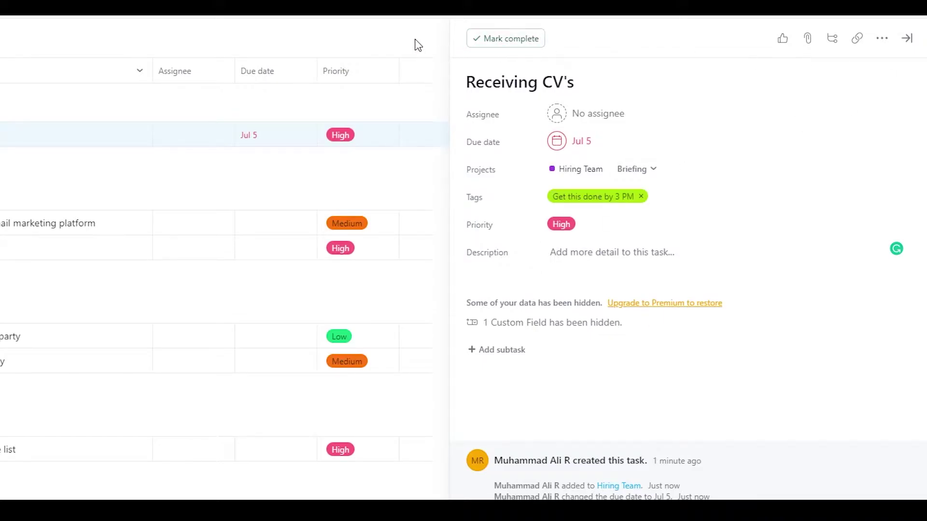
# Open the Inbox to view the recent activity
pyautogui.click(143, 187)
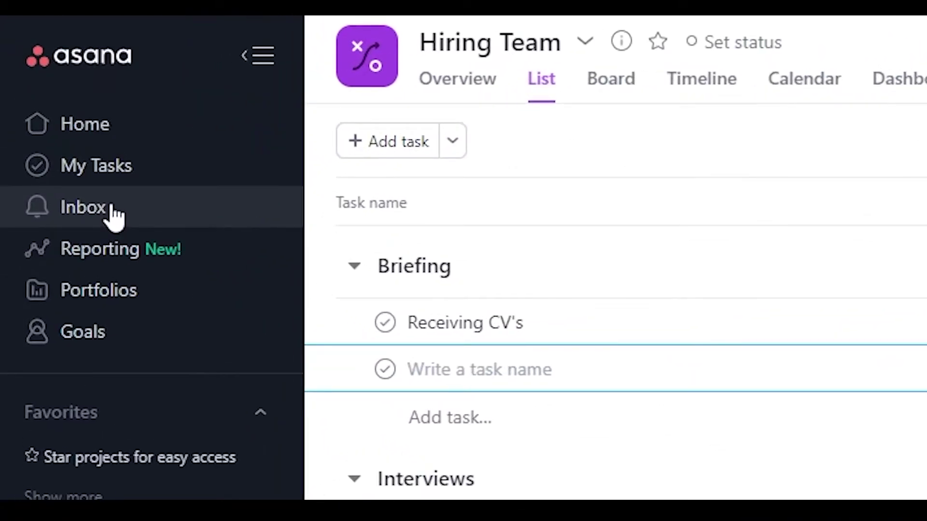
pyautogui.click(114, 216)
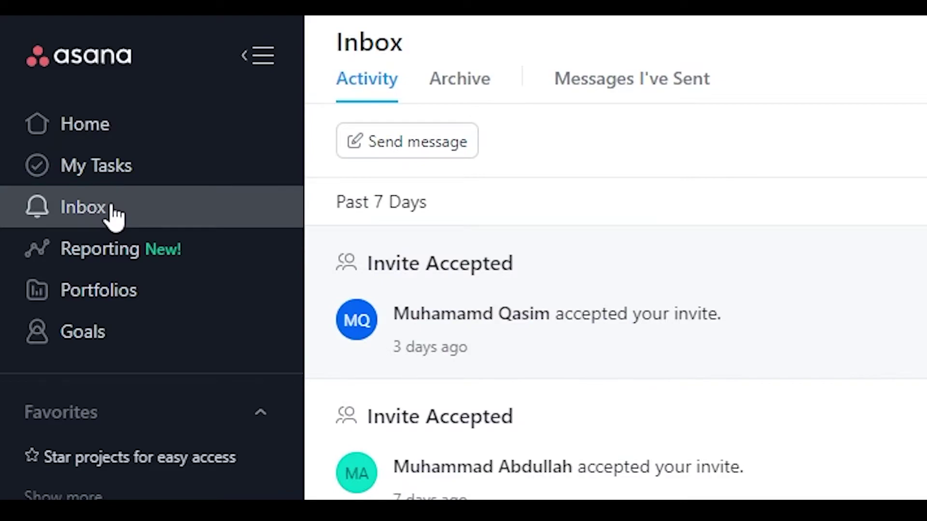
pyautogui.click(91, 140)
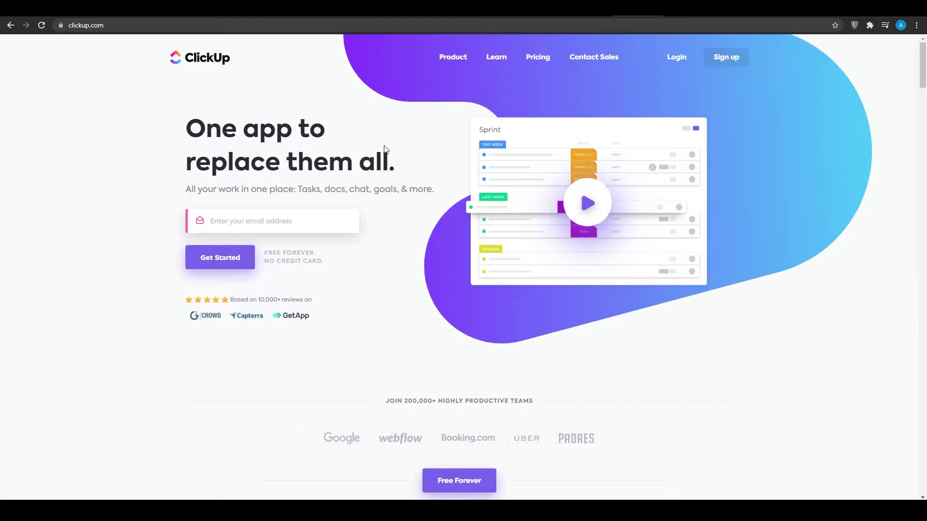
# On the ClickUp home page, examine the available views one by one, from List View through to Activity view
pyautogui.scroll(-10, 386, 149)
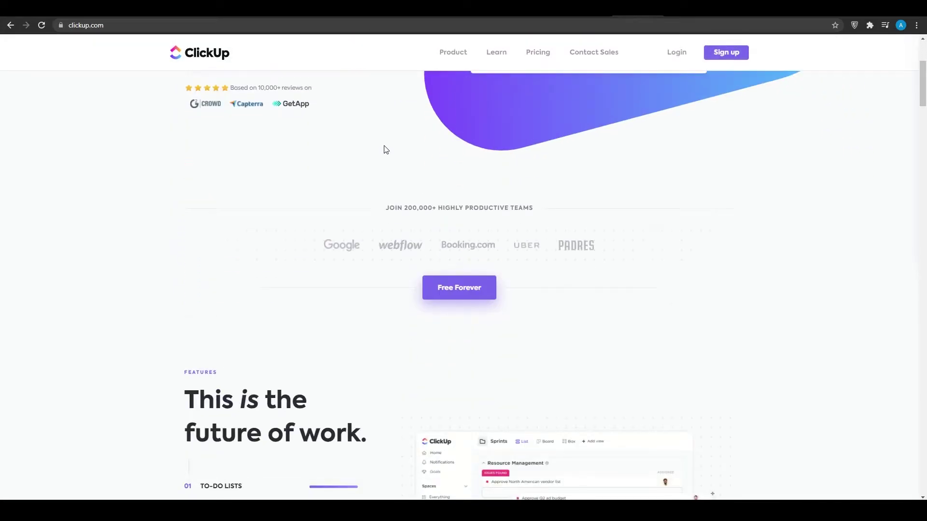
pyautogui.scroll(-2, 380, 154)
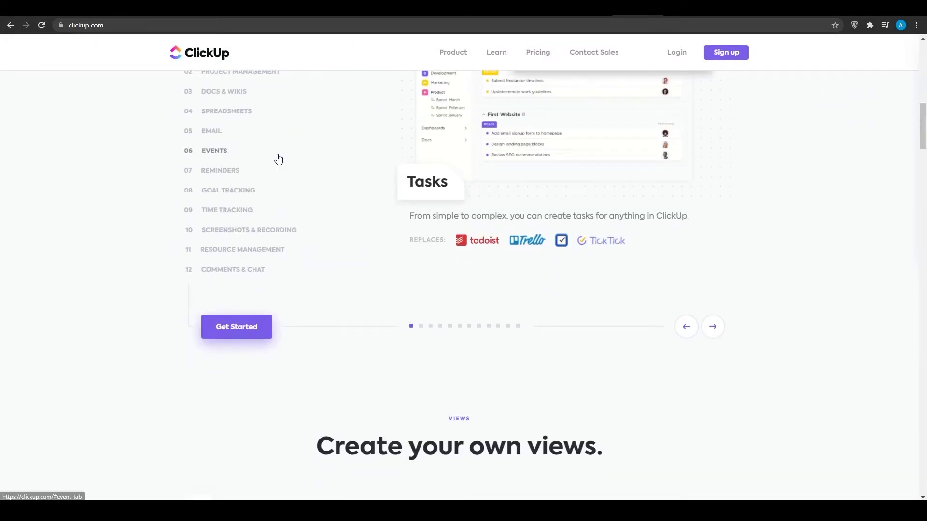
pyautogui.scroll(-8, 277, 160)
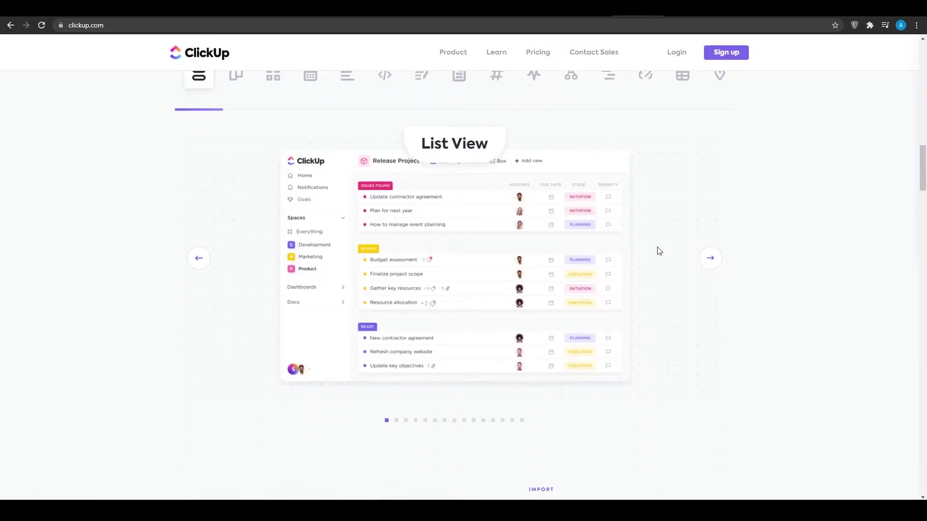
pyautogui.click(712, 263)
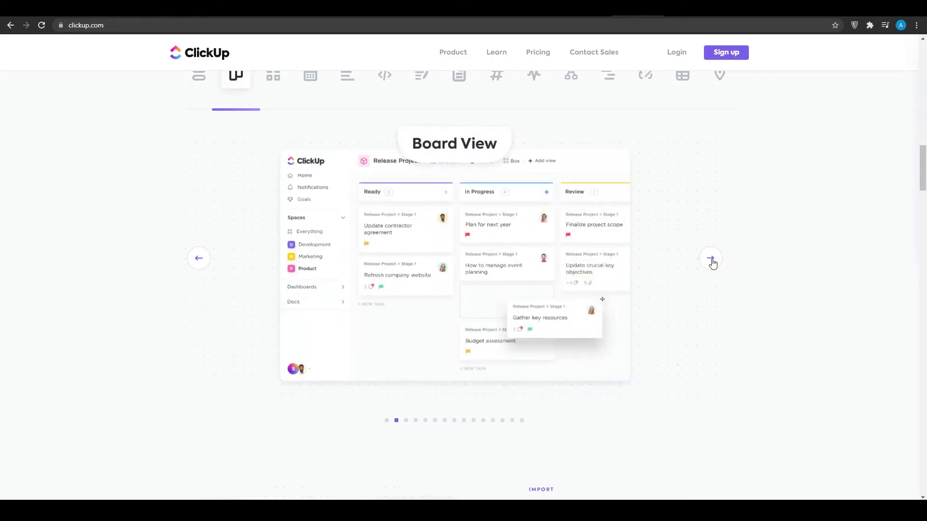
pyautogui.click(711, 261)
pyautogui.click(711, 262)
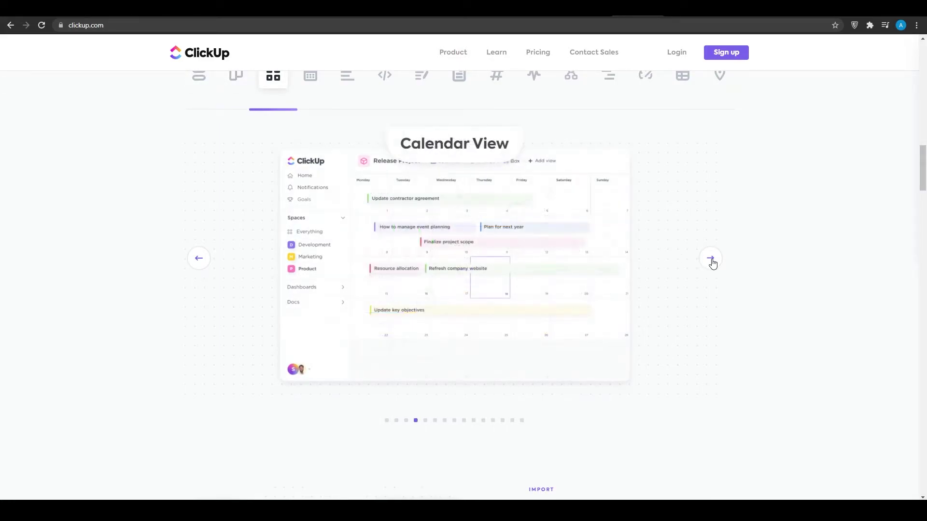
pyautogui.click(711, 262)
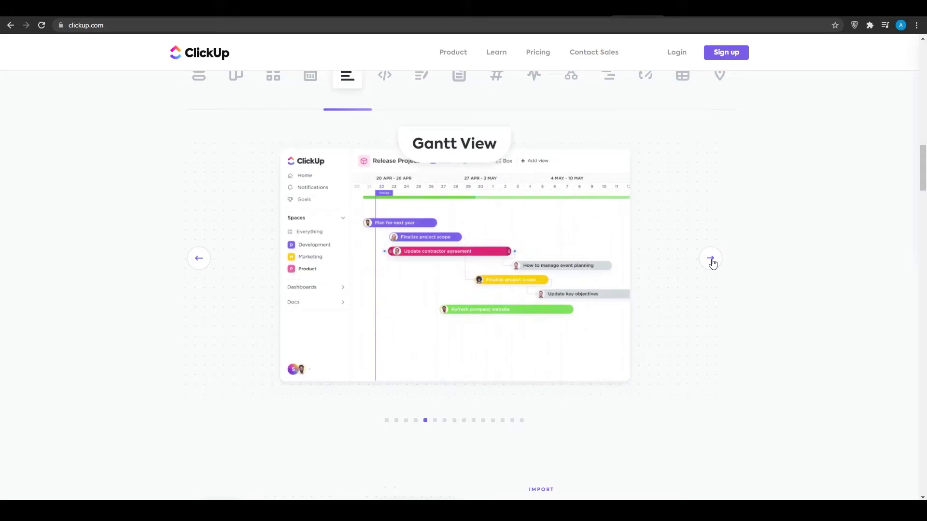
pyautogui.click(711, 262)
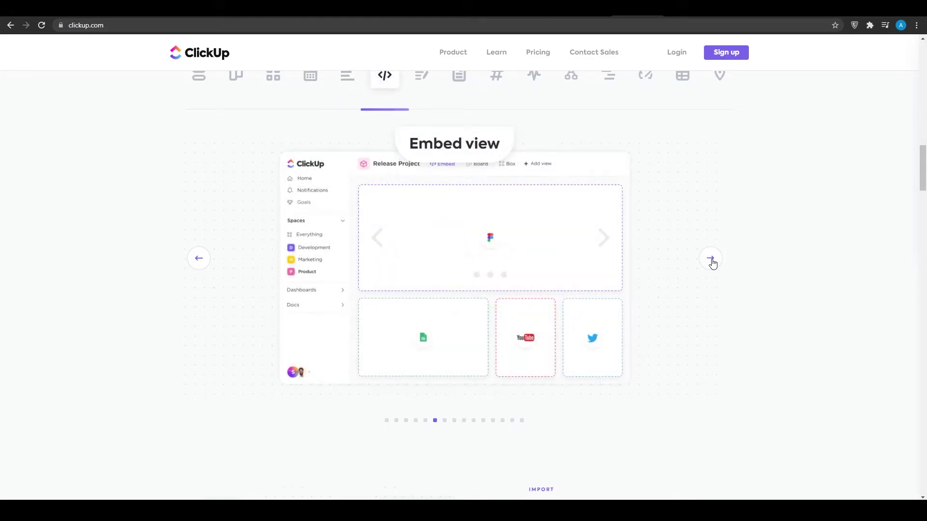
pyautogui.click(711, 262)
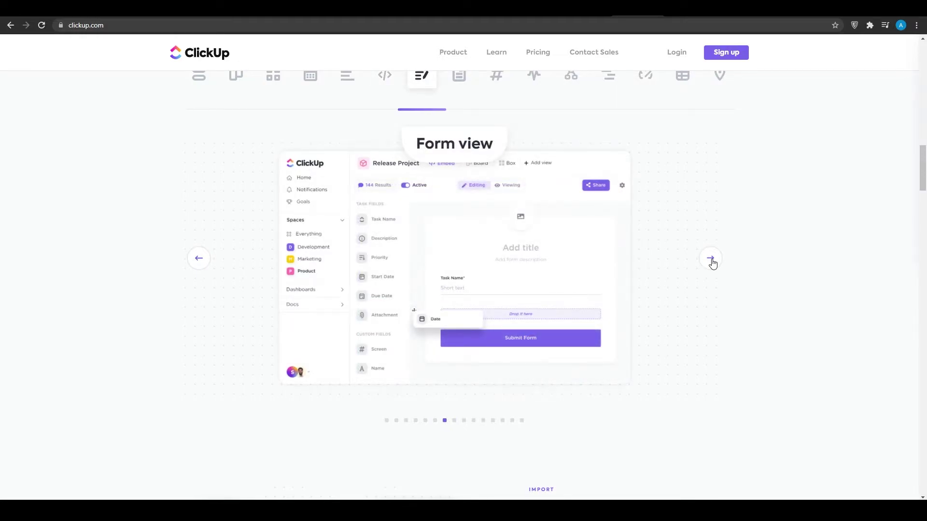
pyautogui.click(712, 262)
pyautogui.click(711, 261)
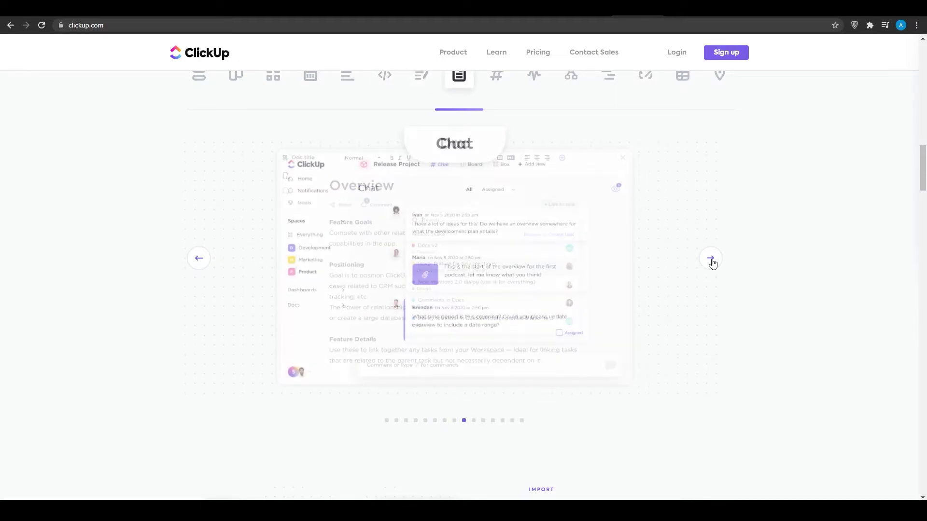
pyautogui.click(711, 262)
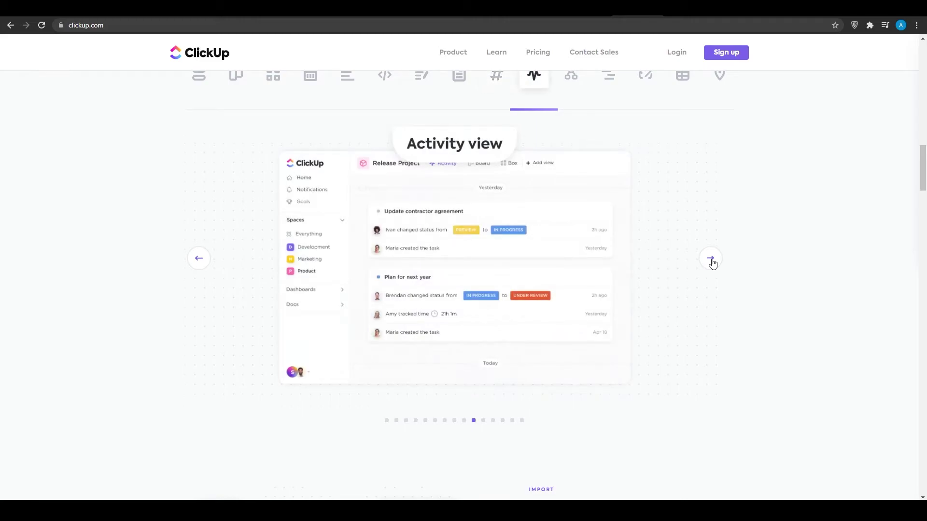
# Examine the home page sections on importing from other apps, customizable Spaces and proprietary features
pyautogui.scroll(-4, 554, 217)
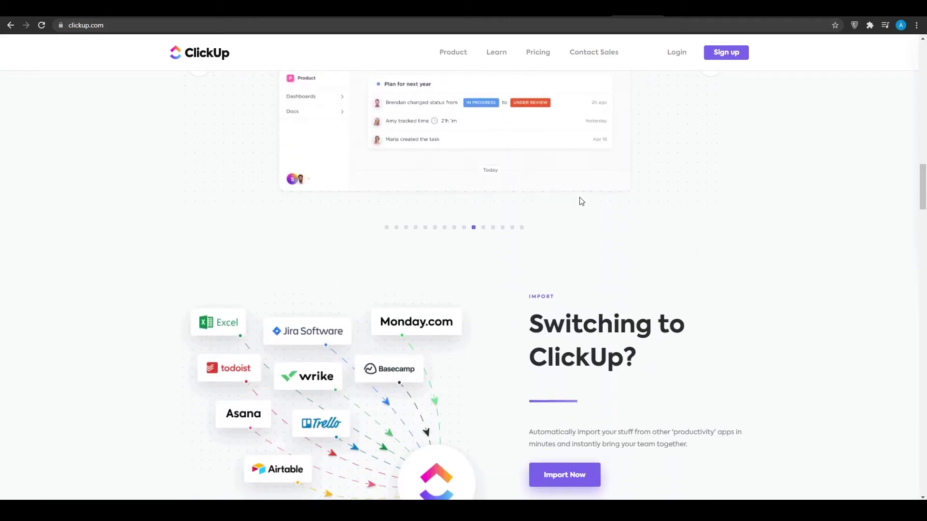
pyautogui.scroll(6, 581, 202)
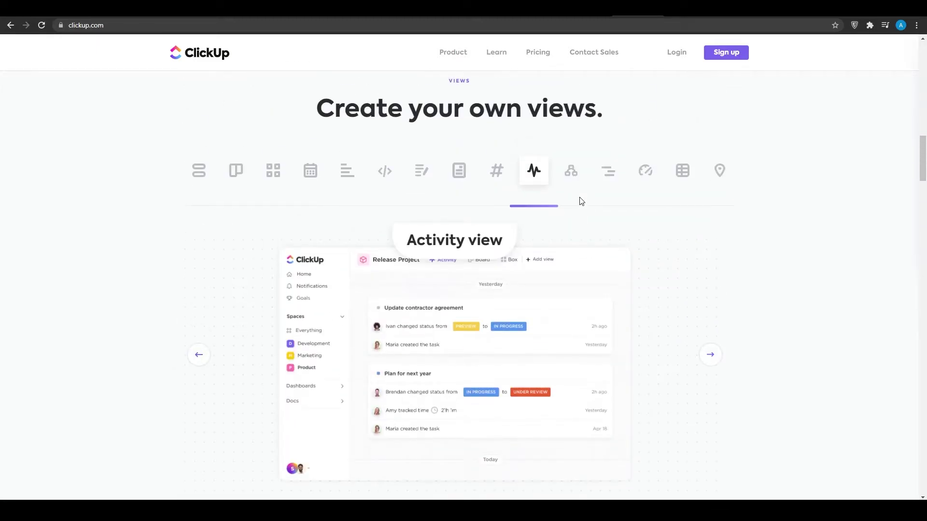
pyautogui.scroll(-10, 582, 201)
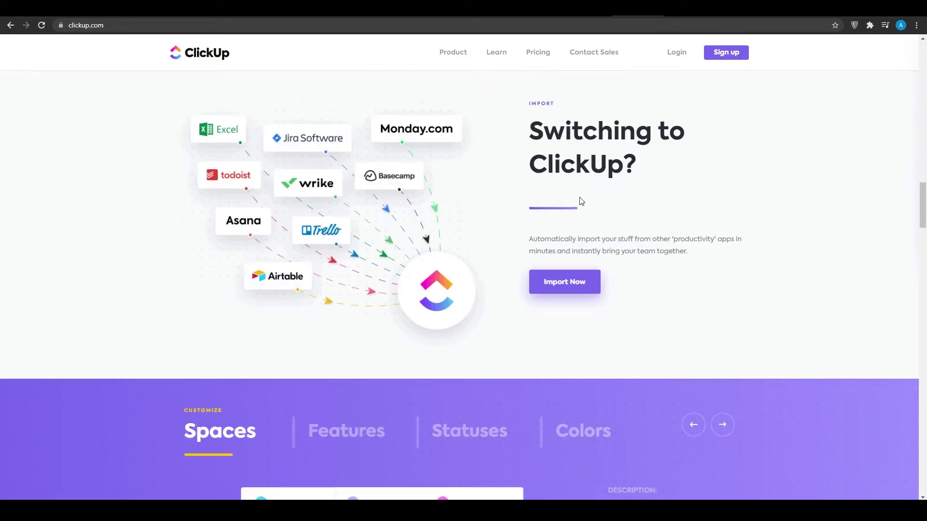
pyautogui.scroll(-7, 582, 201)
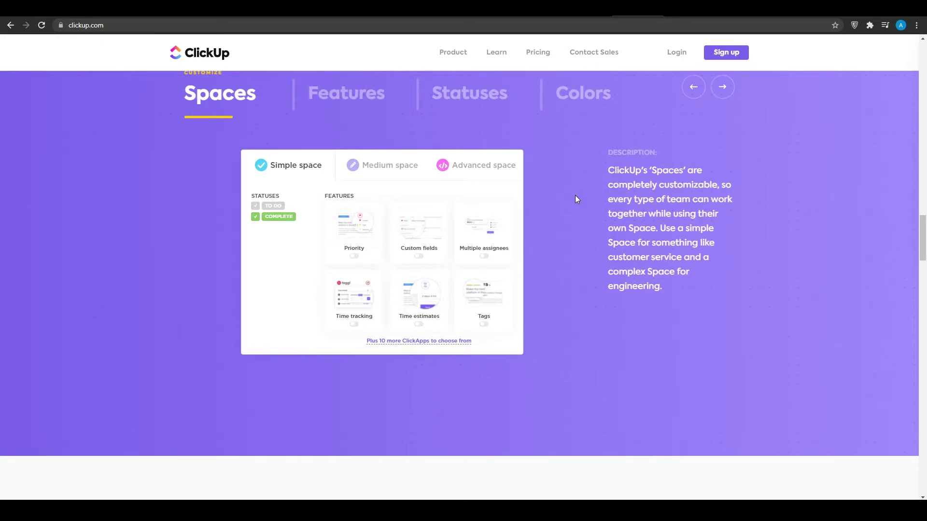
pyautogui.scroll(-11, 576, 199)
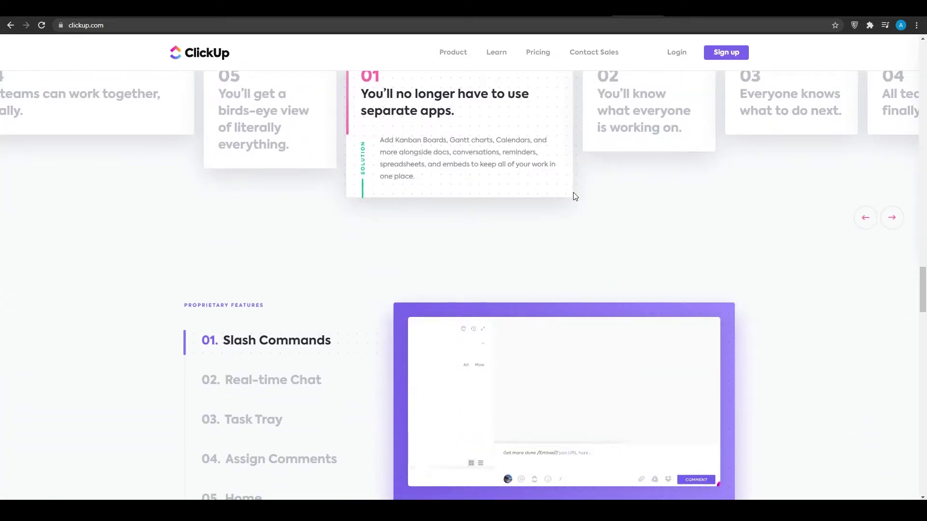
pyautogui.scroll(-4, 574, 197)
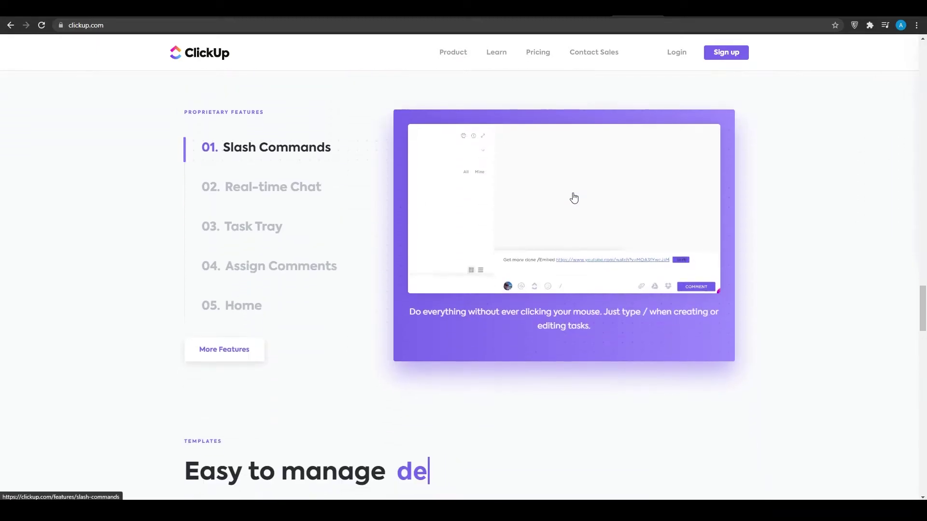
pyautogui.scroll(-2, 575, 196)
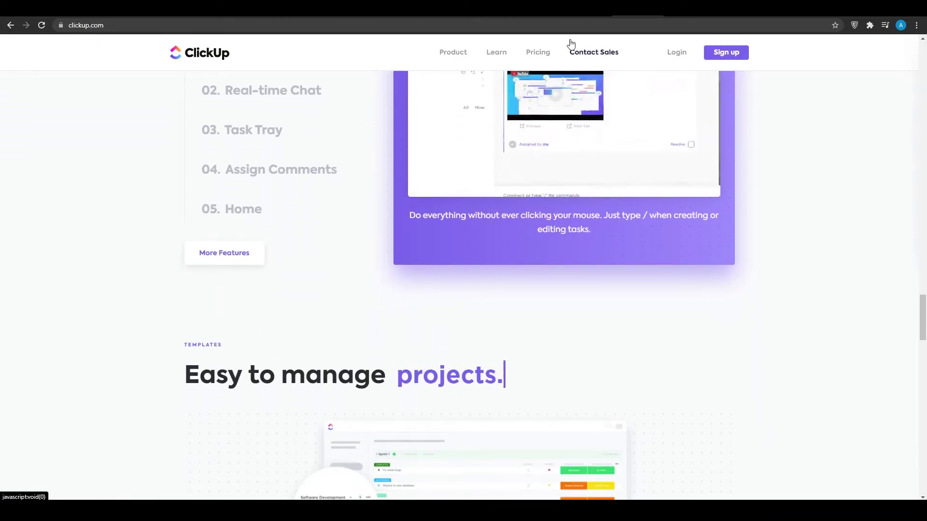
# Return to the start of the ClickUp home page and view the free sign-up form, leaving it without signing up
pyautogui.click(571, 9)
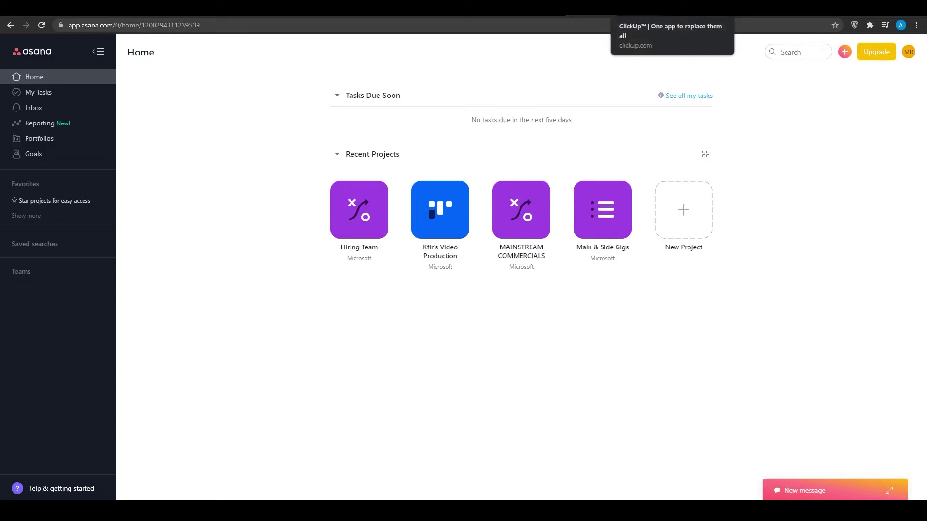
pyautogui.click(641, 9)
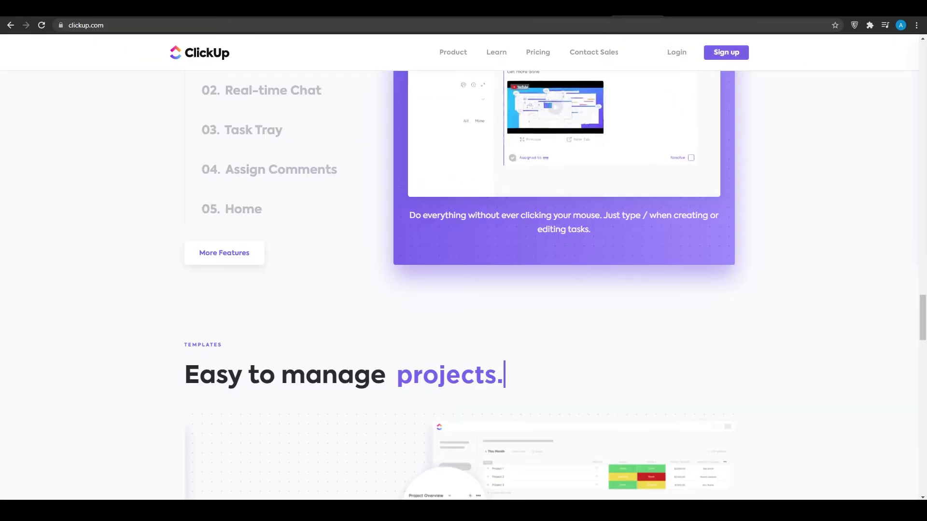
pyautogui.scroll(-6, 609, 314)
pyautogui.scroll(6, 612, 315)
pyautogui.scroll(15, 611, 314)
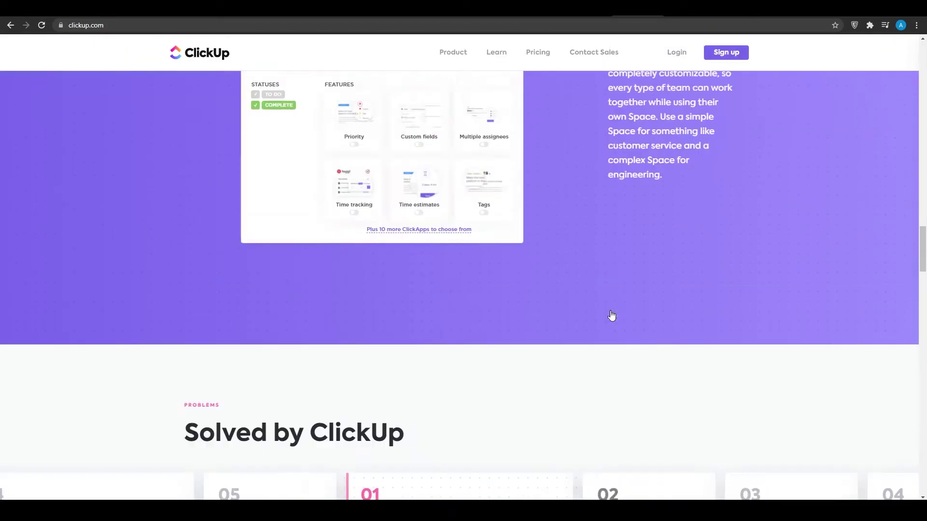
pyautogui.click(738, 68)
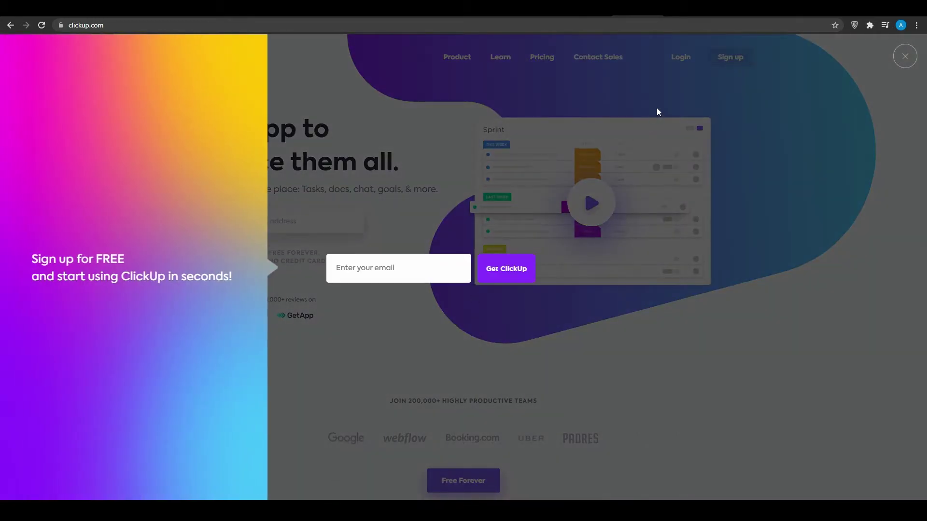
pyautogui.click(910, 57)
# Examine the ClickUp home page sections on features, solved problems, integrations, downloads and customer support
pyautogui.scroll(-10, 753, 155)
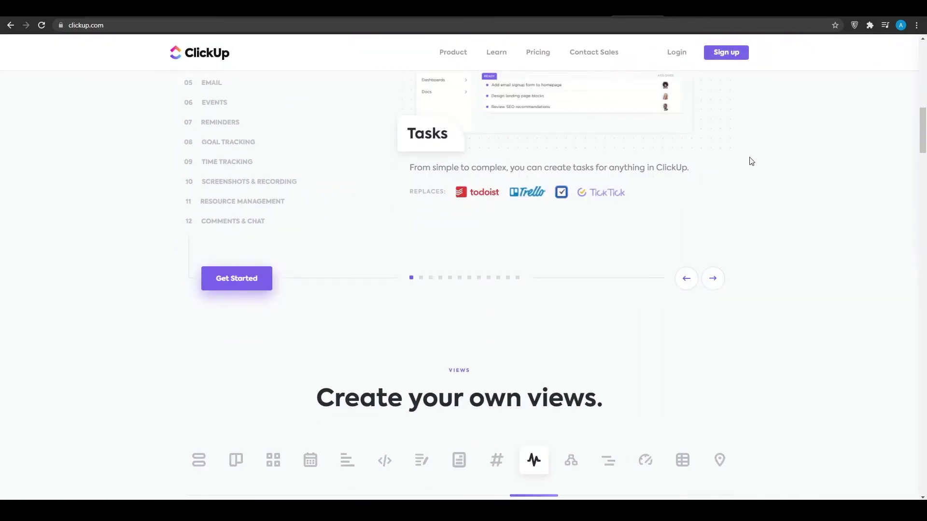
pyautogui.scroll(5, 751, 161)
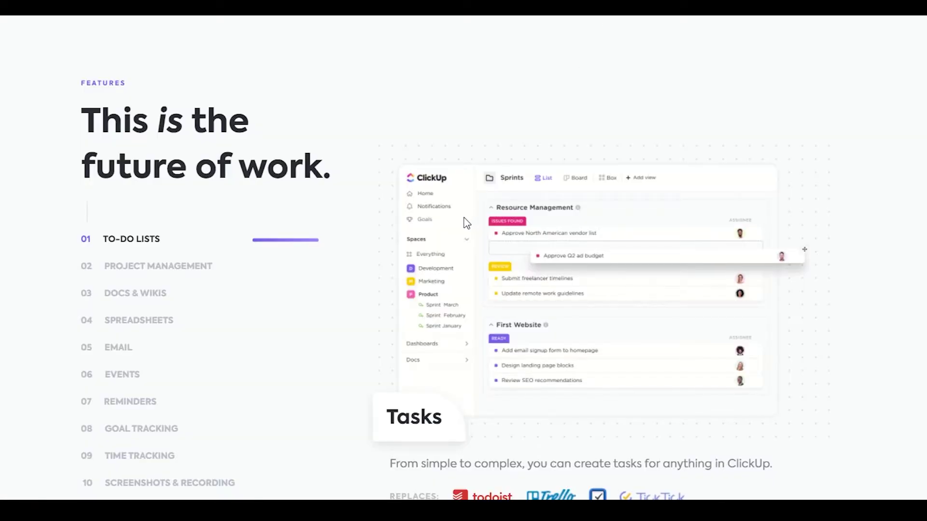
pyautogui.scroll(-8, 466, 222)
pyautogui.scroll(-20, 467, 224)
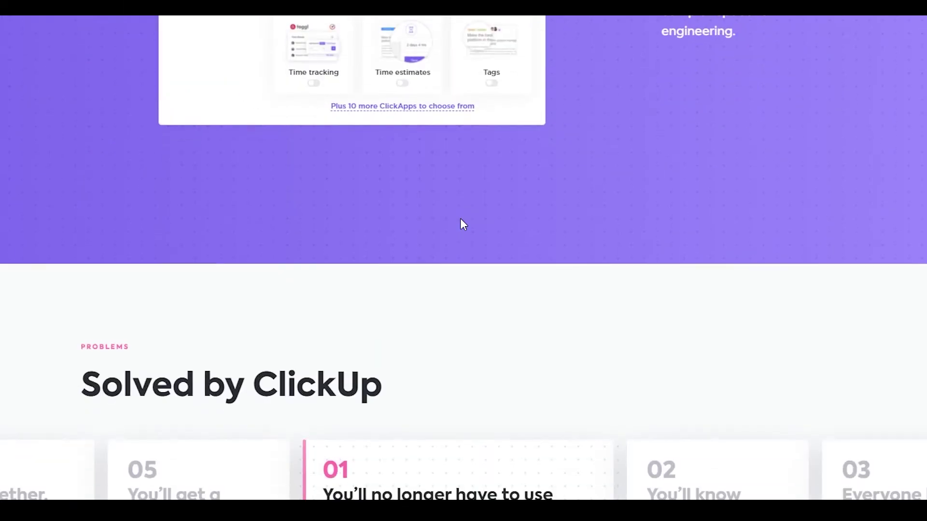
pyautogui.scroll(-20, 466, 224)
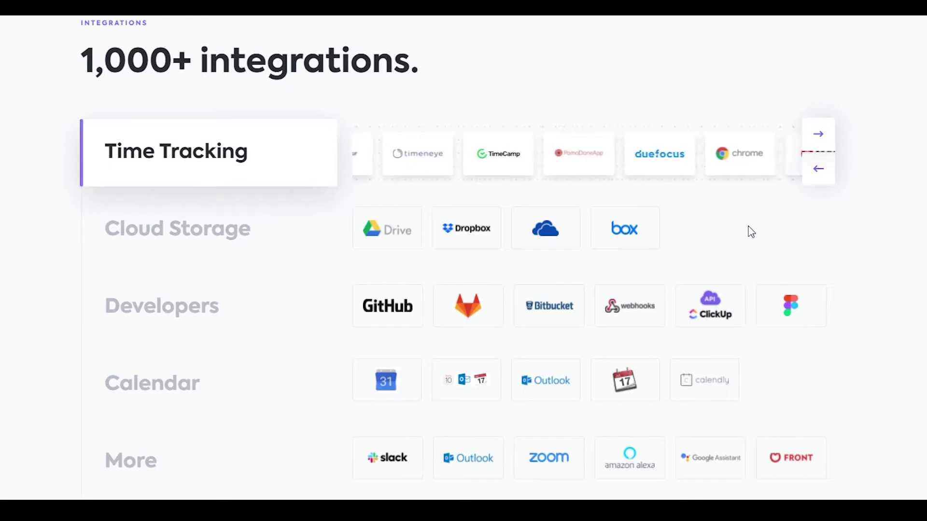
pyautogui.scroll(-1, 641, 301)
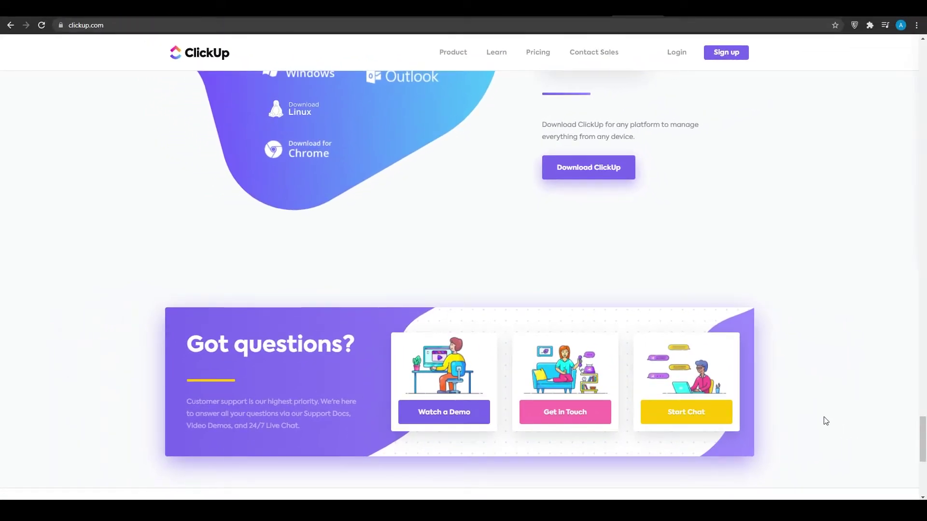
pyautogui.scroll(1, 774, 369)
pyautogui.scroll(15, 774, 370)
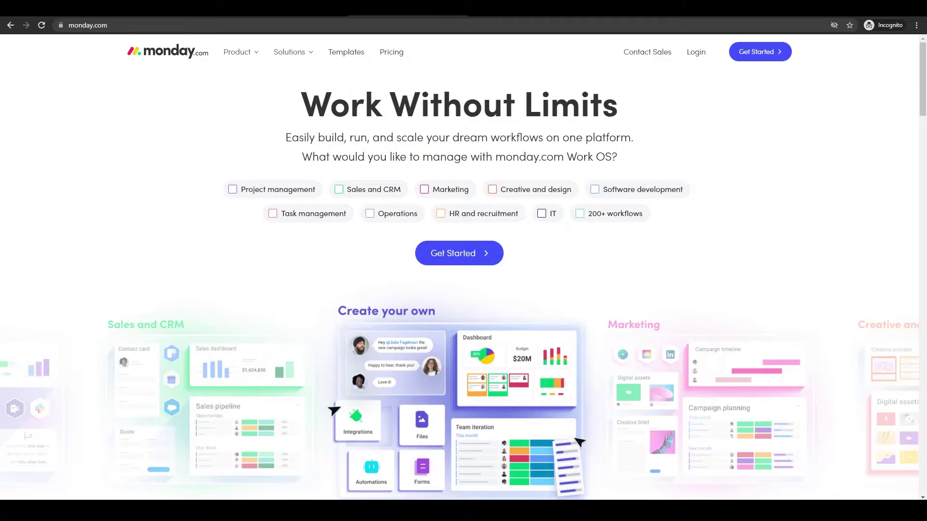
# Examine the monday.com home page sections on customers, workspace, setup and tool integrations, and get started with the service
pyautogui.scroll(-8, 277, 295)
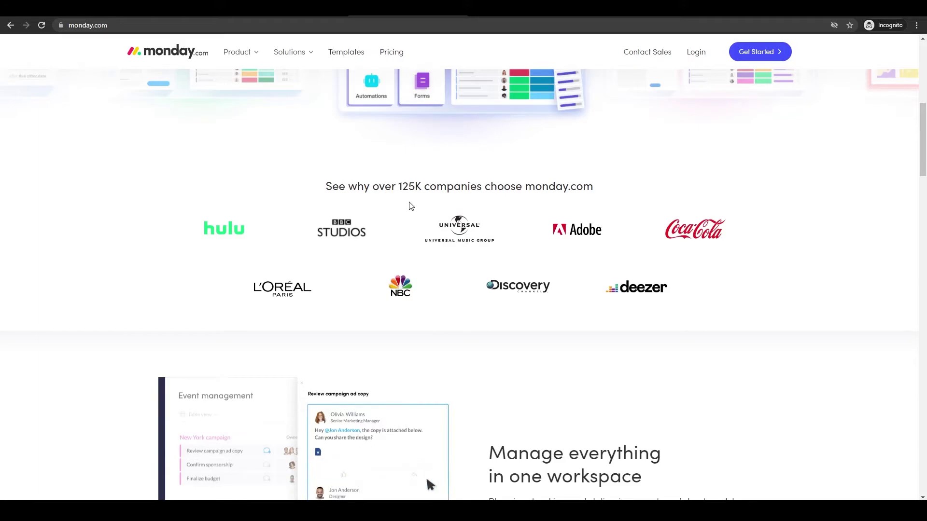
pyautogui.scroll(-5, 410, 206)
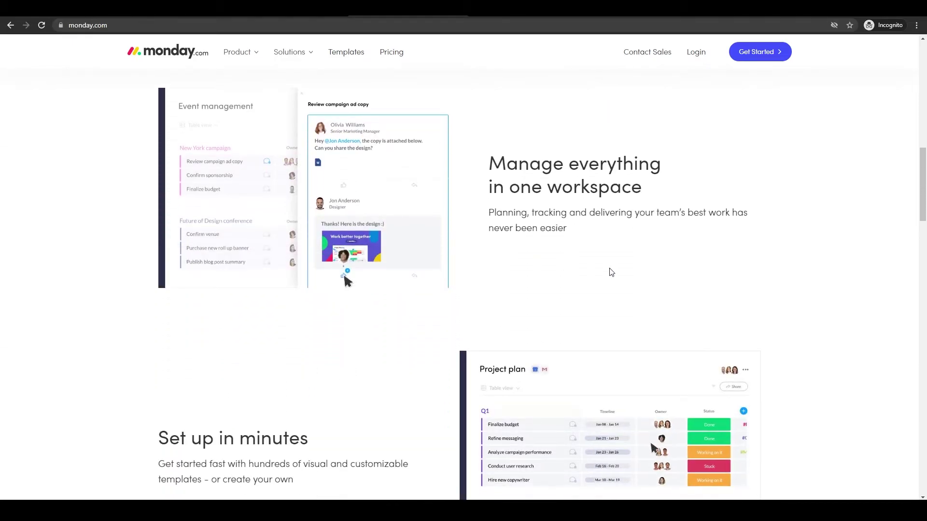
pyautogui.scroll(-5, 441, 251)
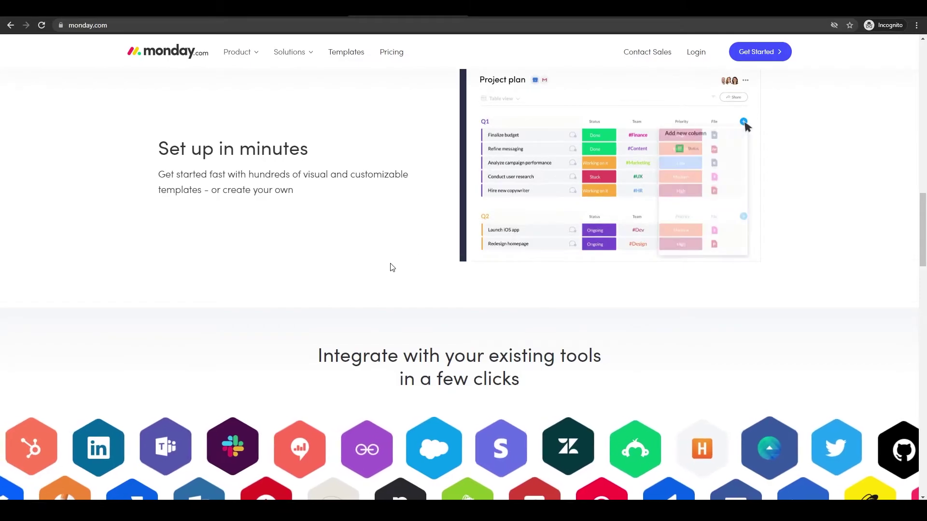
pyautogui.scroll(-2, 389, 265)
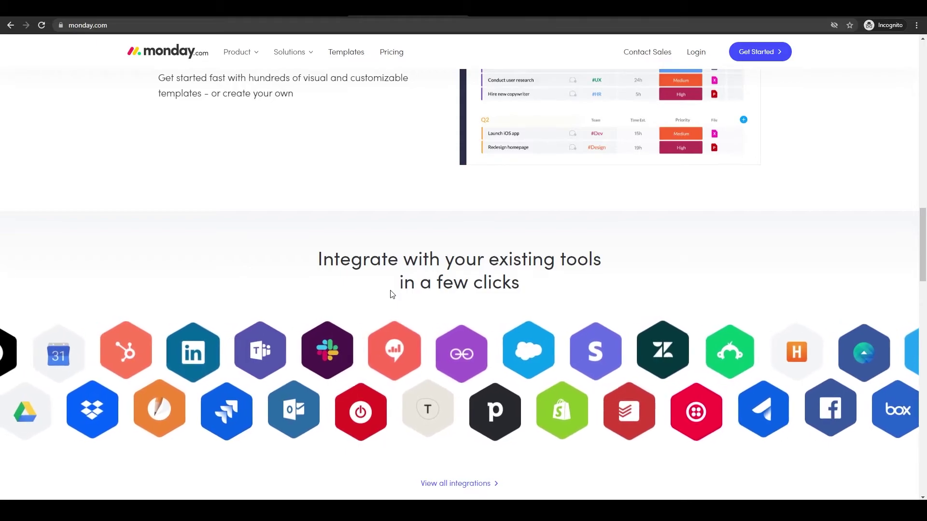
pyautogui.scroll(-1, 398, 292)
pyautogui.scroll(-3, 398, 292)
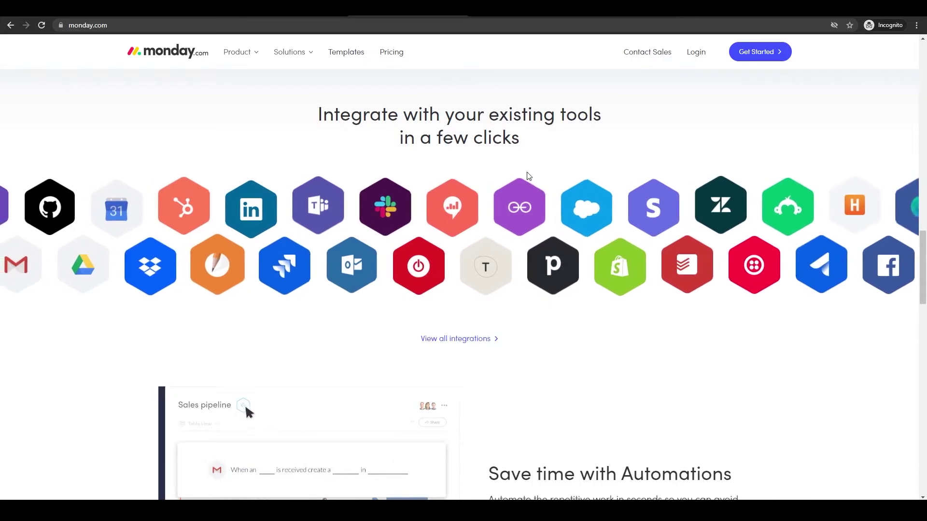
pyautogui.scroll(20, 650, 213)
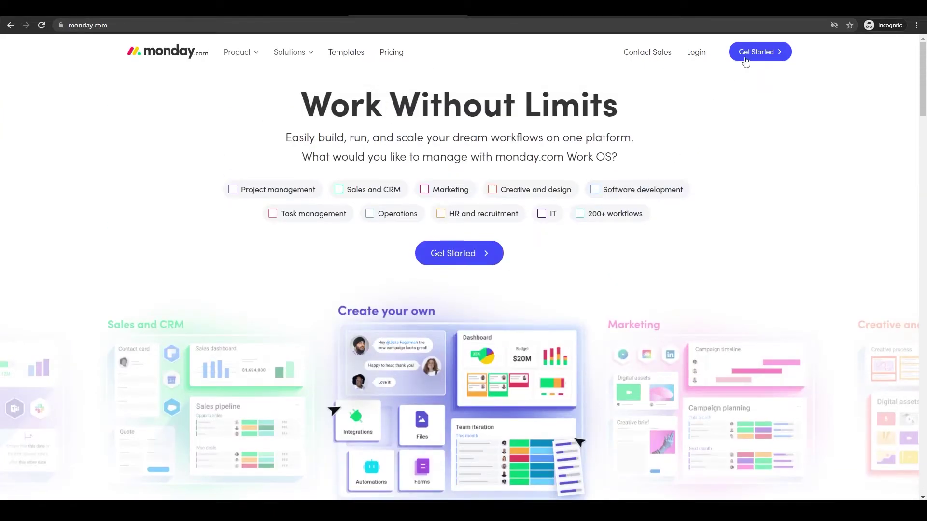
pyautogui.click(756, 51)
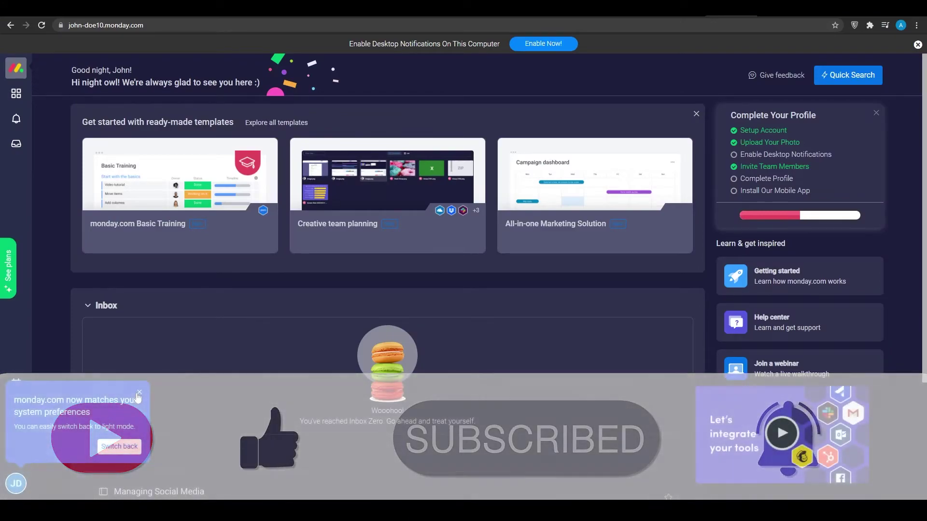
# Open the Managing Social Media board in the main workspace and rename it "Media Agency"
pyautogui.moveTo(237, 186)
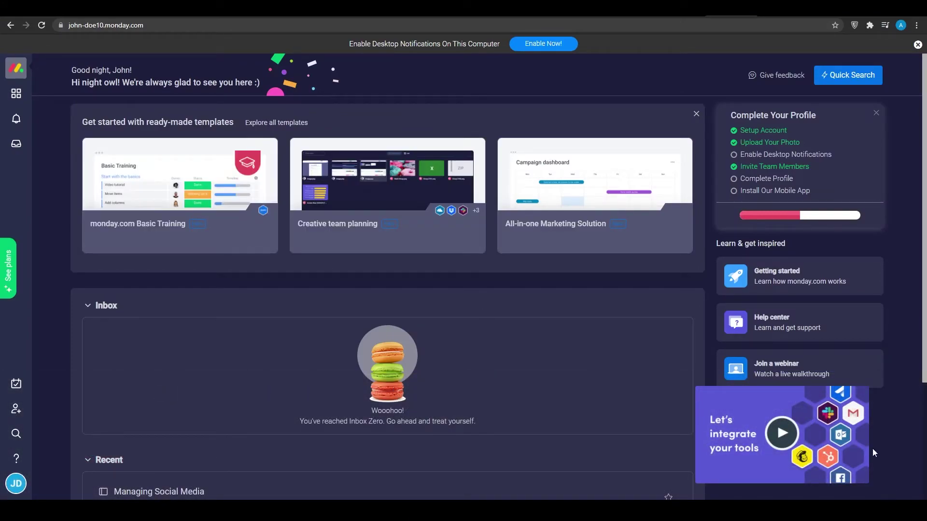
pyautogui.moveTo(609, 211)
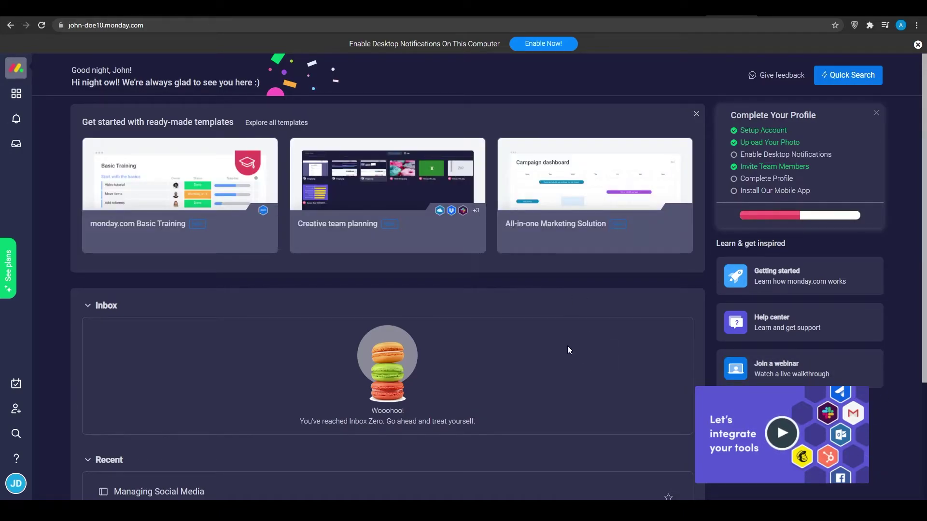
pyautogui.click(13, 98)
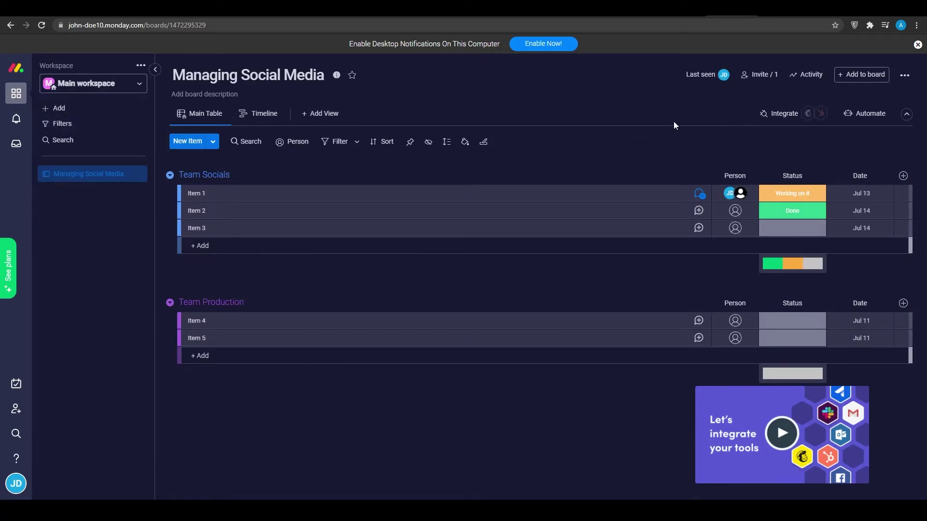
pyautogui.click(285, 73)
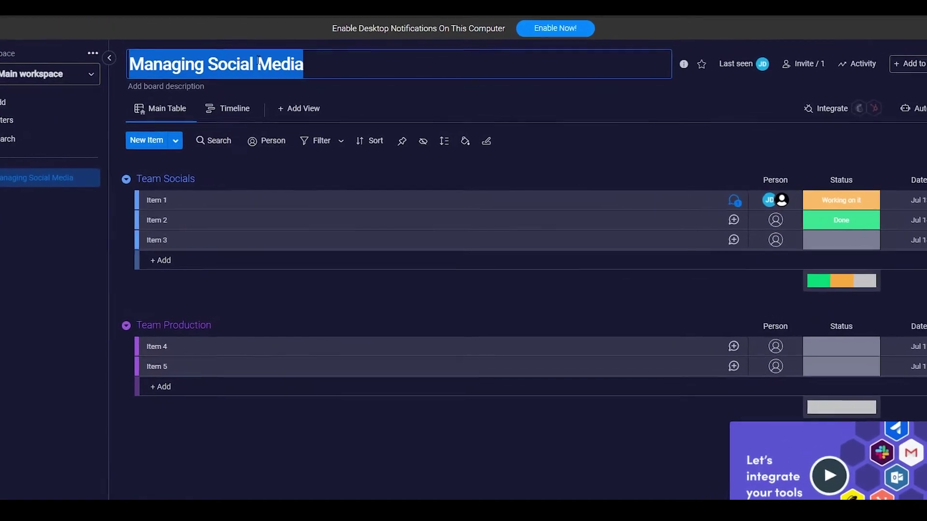
pyautogui.write('Media Agency')
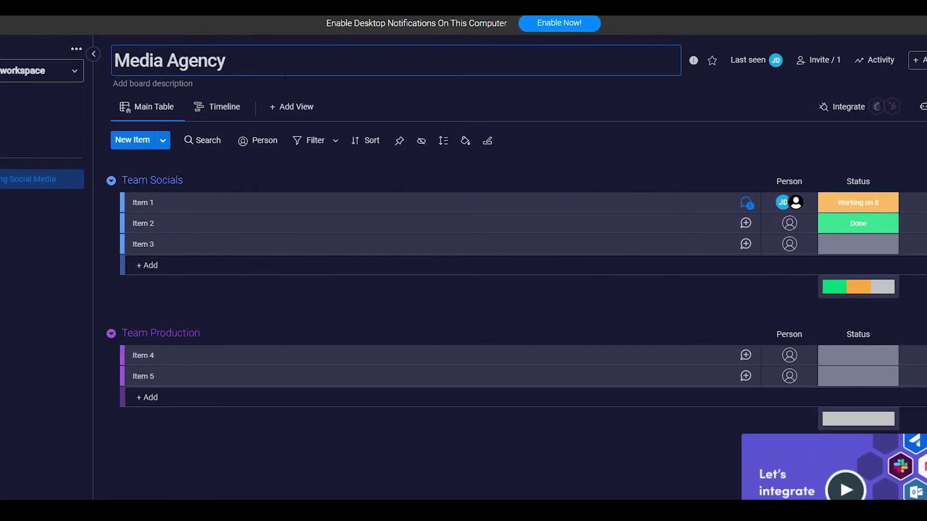
pyautogui.click(276, 294)
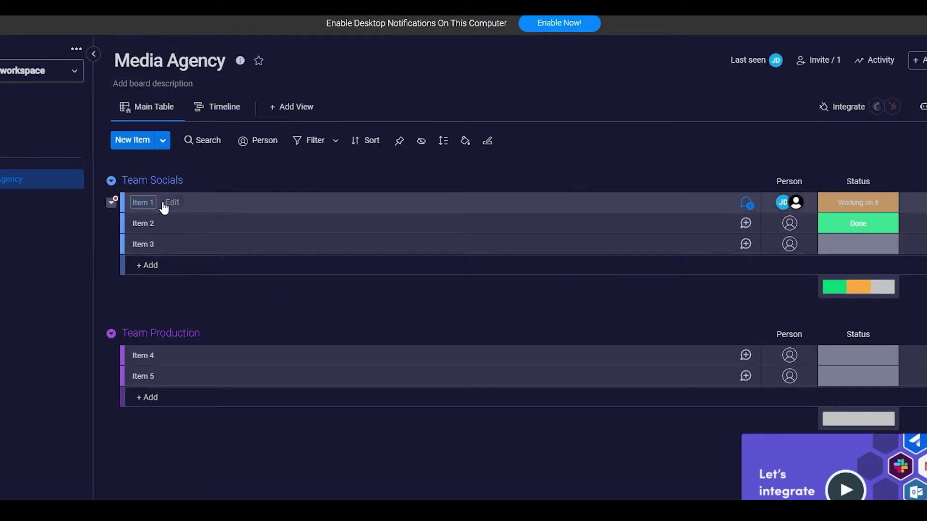
# Rename Item 1 in the Team Socials group to "Need the first sample"
pyautogui.click(145, 205)
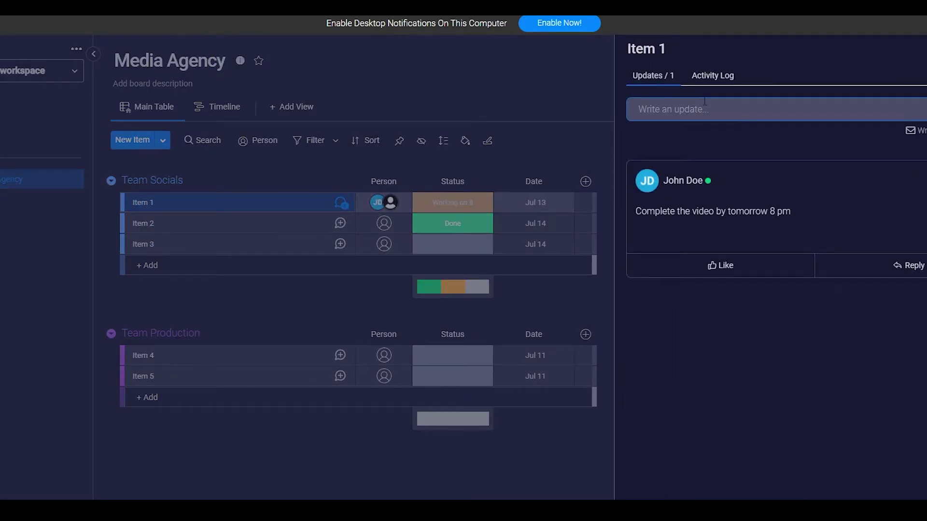
pyautogui.click(645, 49)
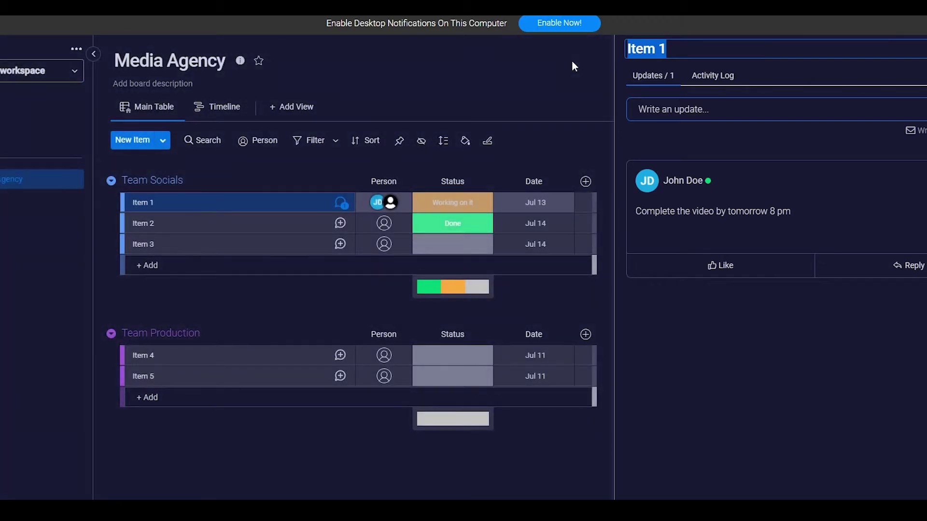
pyautogui.write('Need the first sample')
pyautogui.press('Return')
pyautogui.click(667, 116)
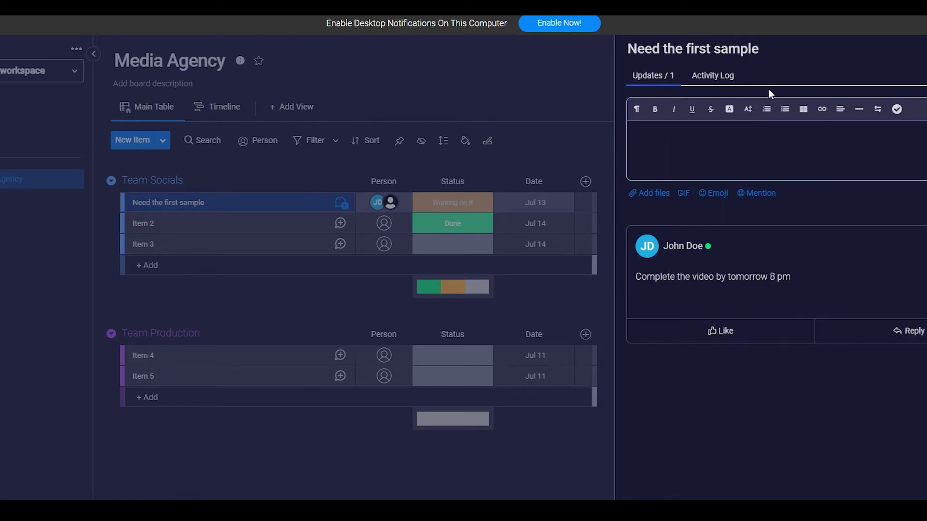
# View the item's team subscribers and the option to invite a new member by email, then close the dialog
pyautogui.click(817, 63)
pyautogui.click(619, 145)
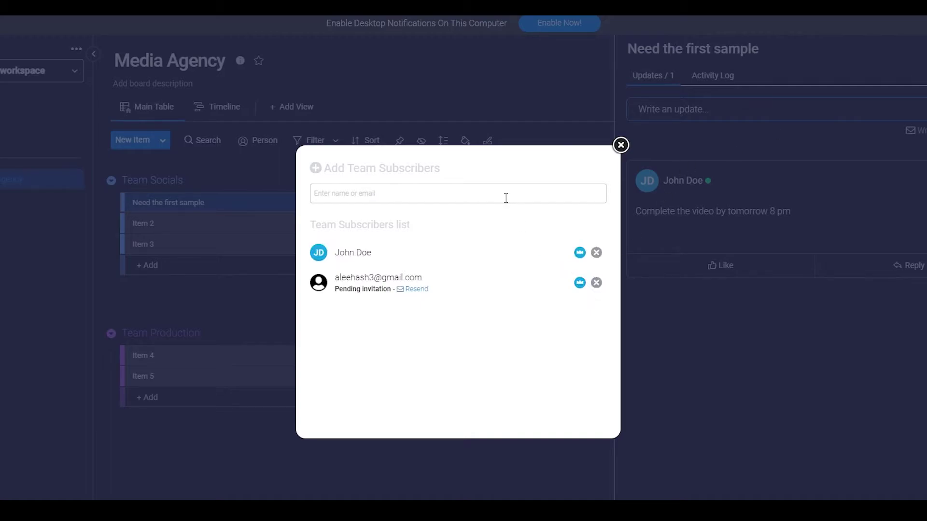
pyautogui.click(506, 198)
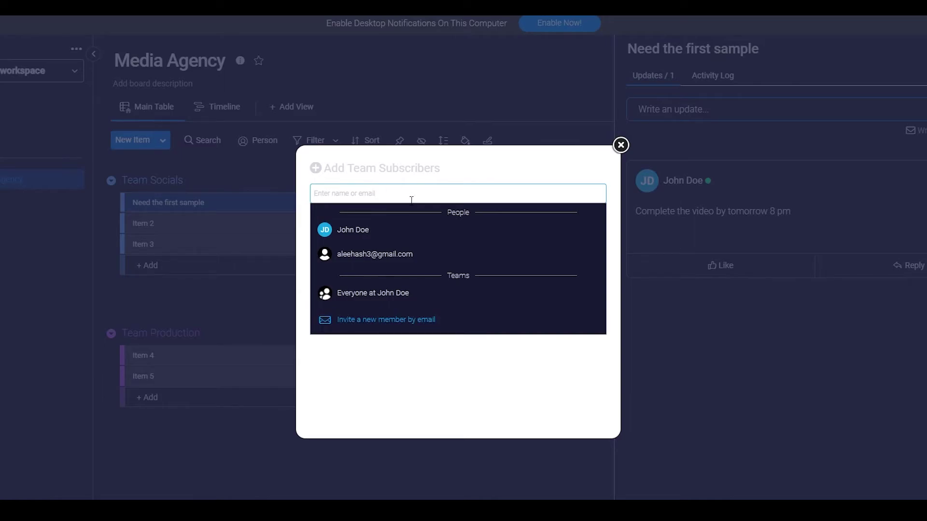
pyautogui.click(393, 327)
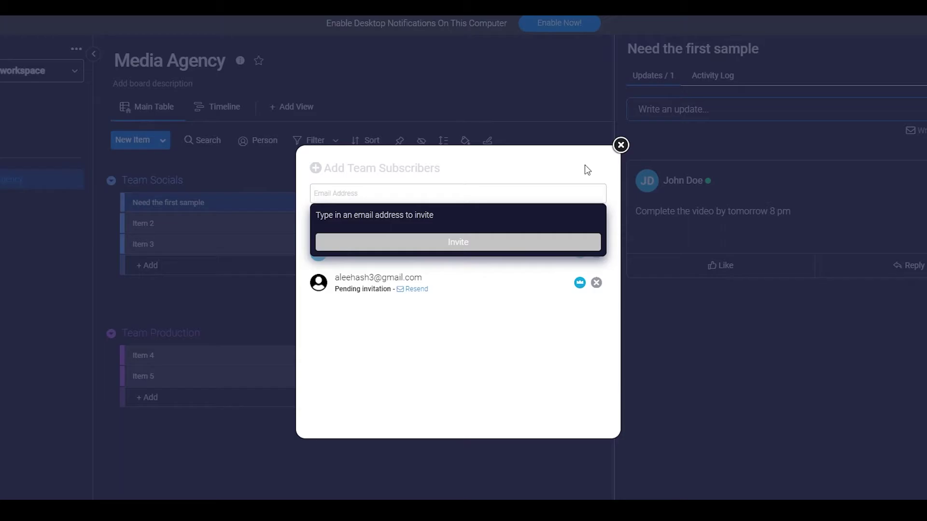
pyautogui.click(621, 144)
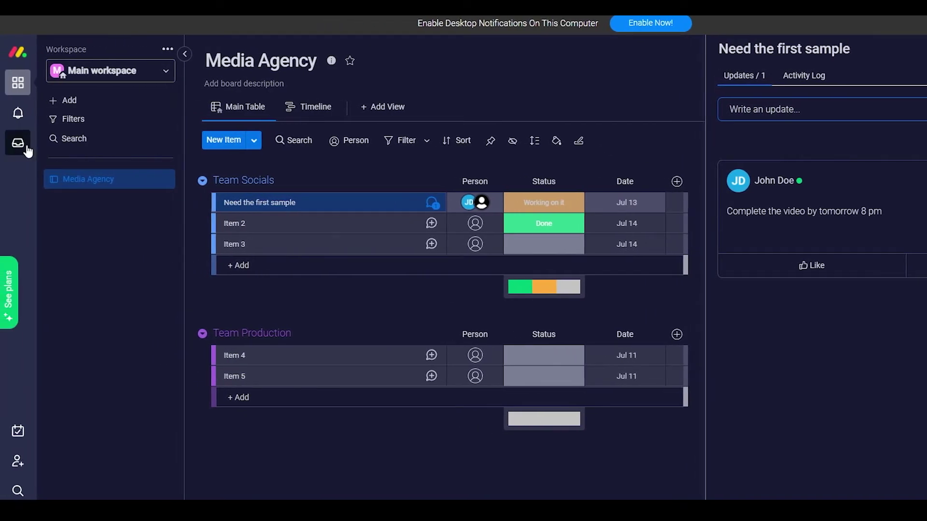
# View the monday.com Inbox and return to the Media Agency board
pyautogui.click(27, 149)
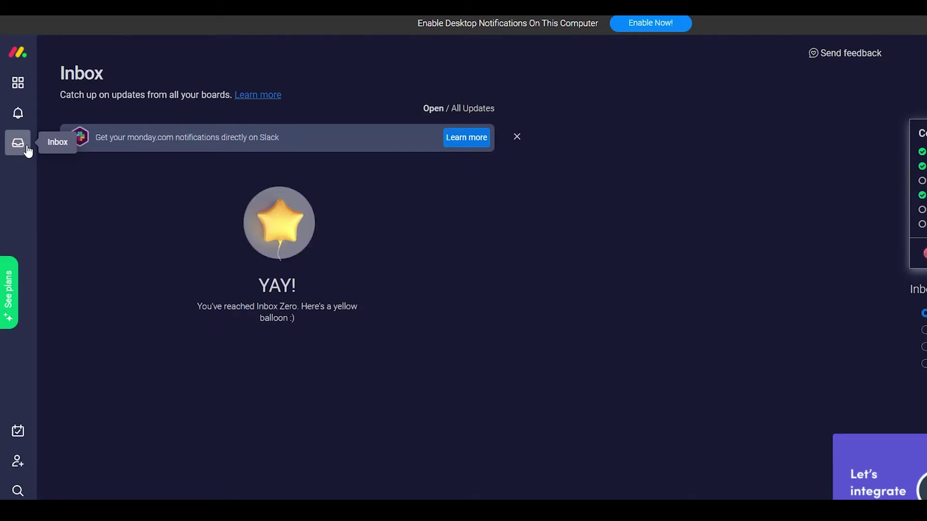
pyautogui.click(25, 78)
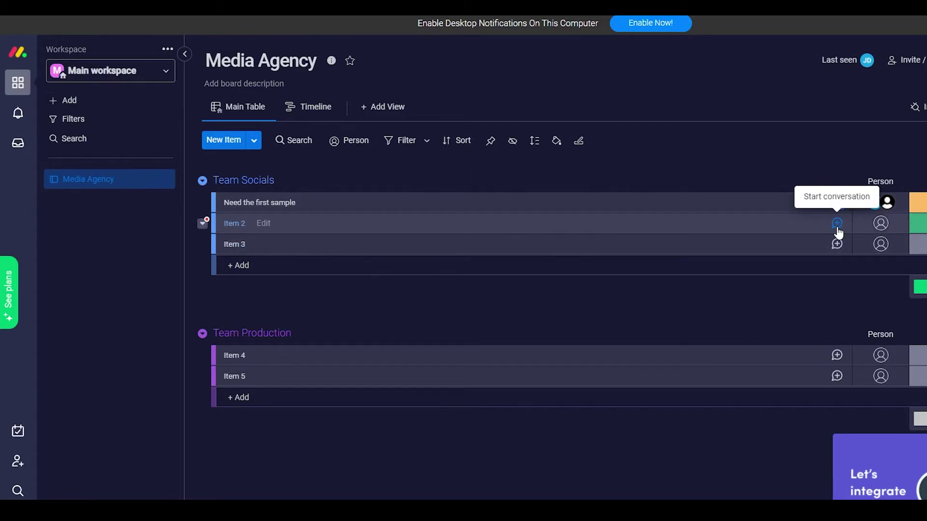
# View the status choices for the "Need the first sample" item and show the board in the Timeline view
pyautogui.click(918, 202)
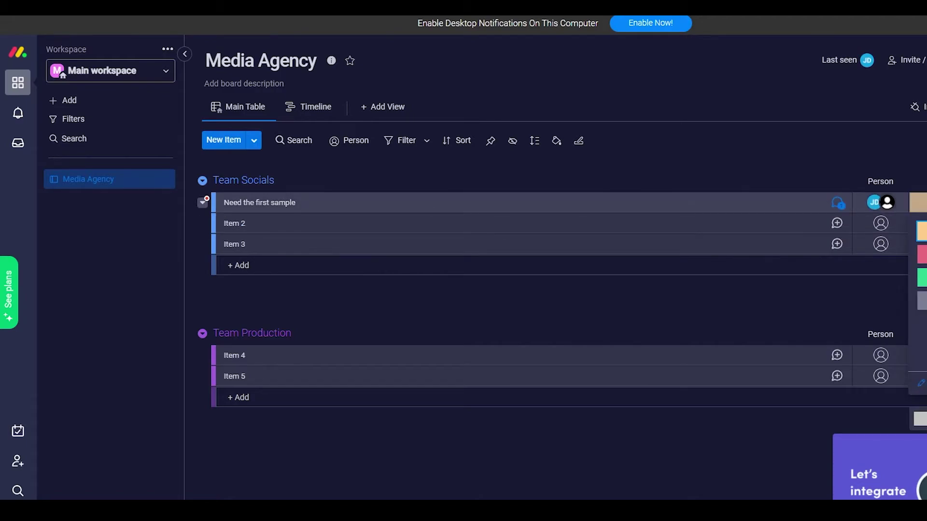
pyautogui.click(436, 289)
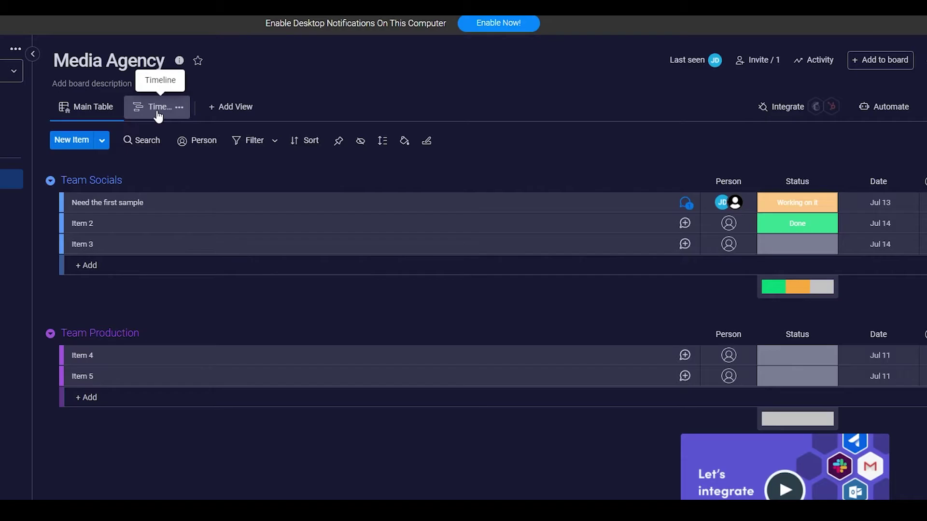
pyautogui.click(158, 116)
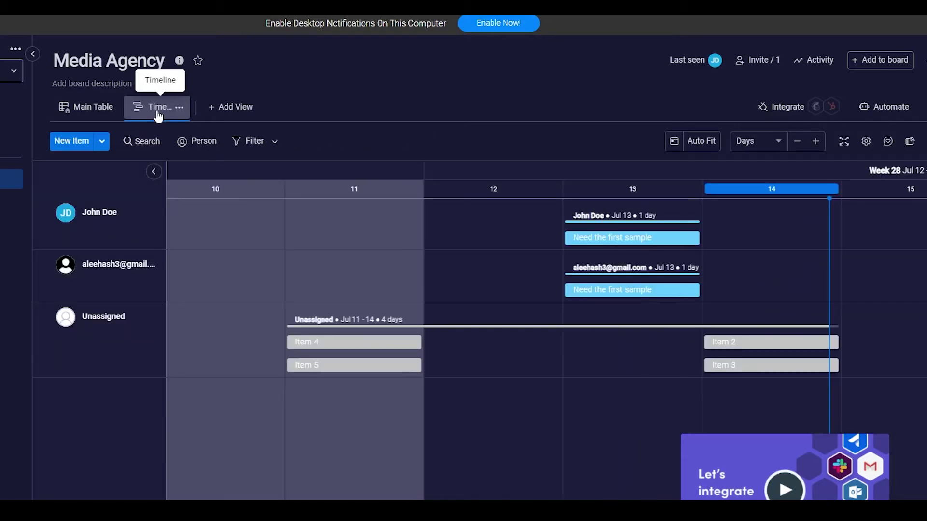
# Return the Media Agency board from the timeline to its Main Table view
pyautogui.moveTo(358, 346); pyautogui.dragTo(405, 330)
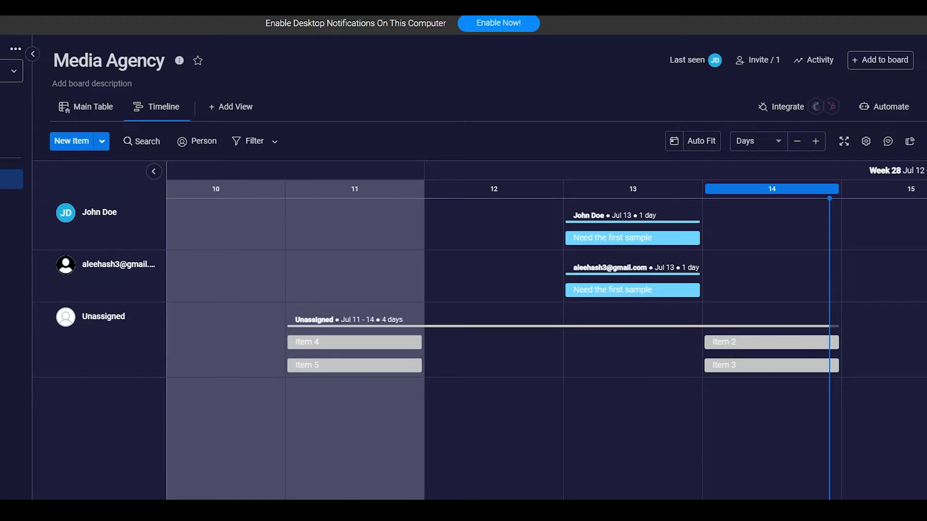
pyautogui.click(96, 109)
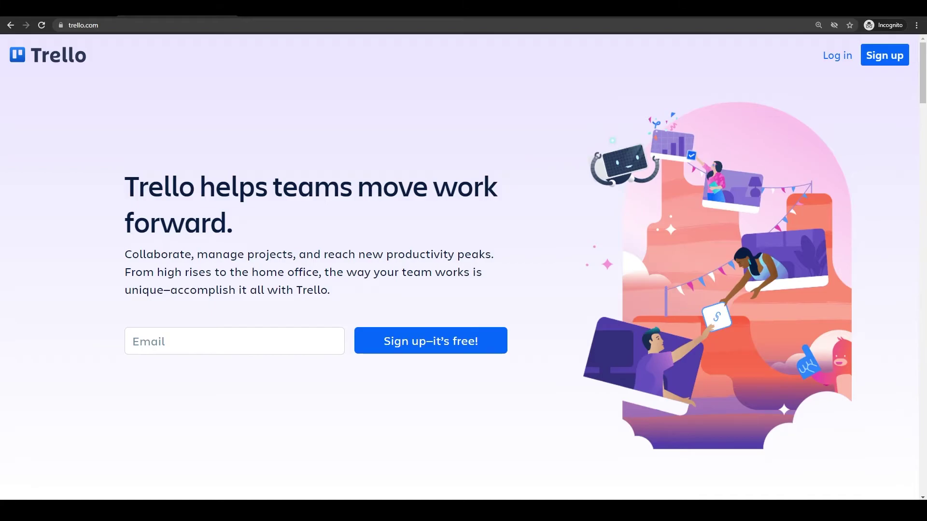
# Switch to trello.com, review the homepage's sections on boards, cards and no-code automation, and go to the account sign-up
pyautogui.scroll(-15, 215, 145)
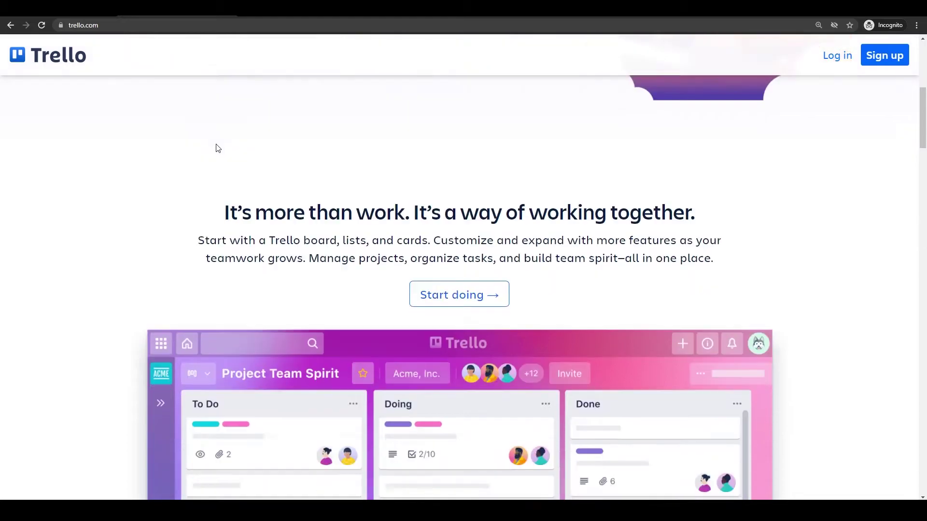
pyautogui.scroll(-14, 217, 148)
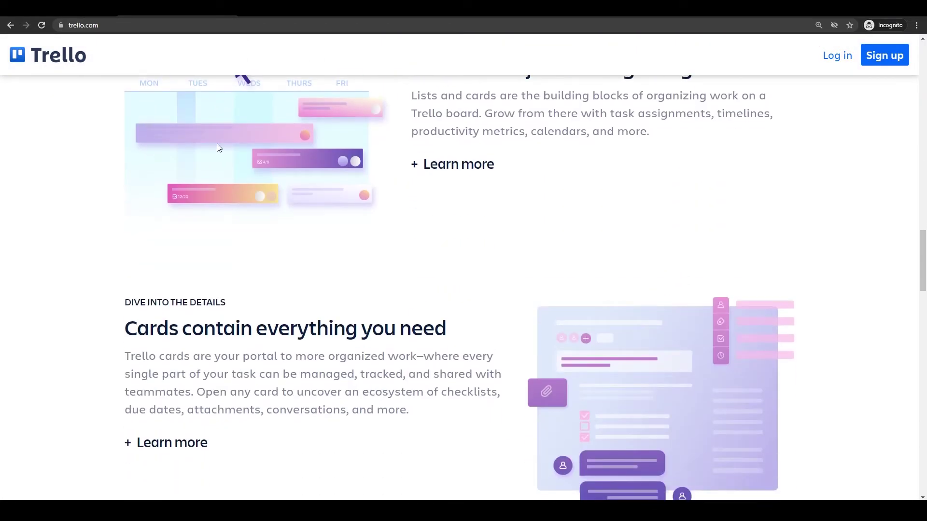
pyautogui.scroll(15, 216, 143)
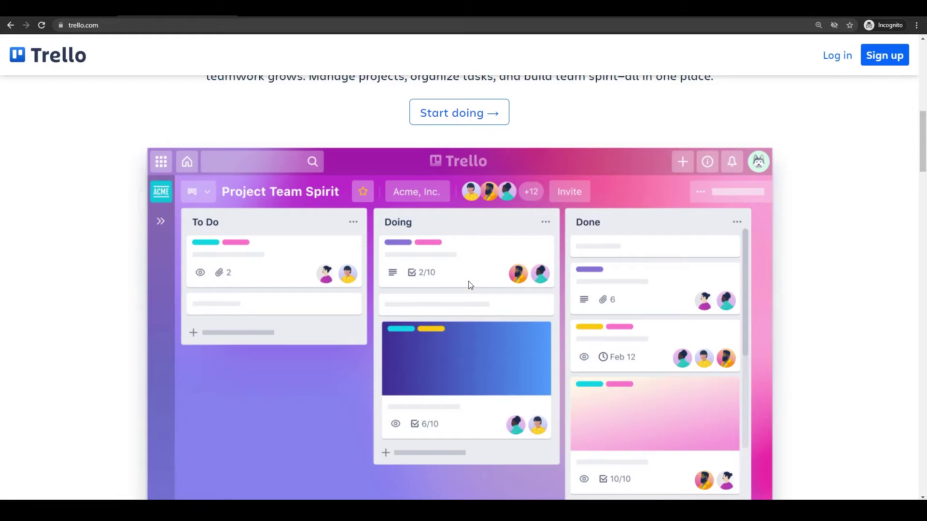
pyautogui.scroll(-15, 450, 243)
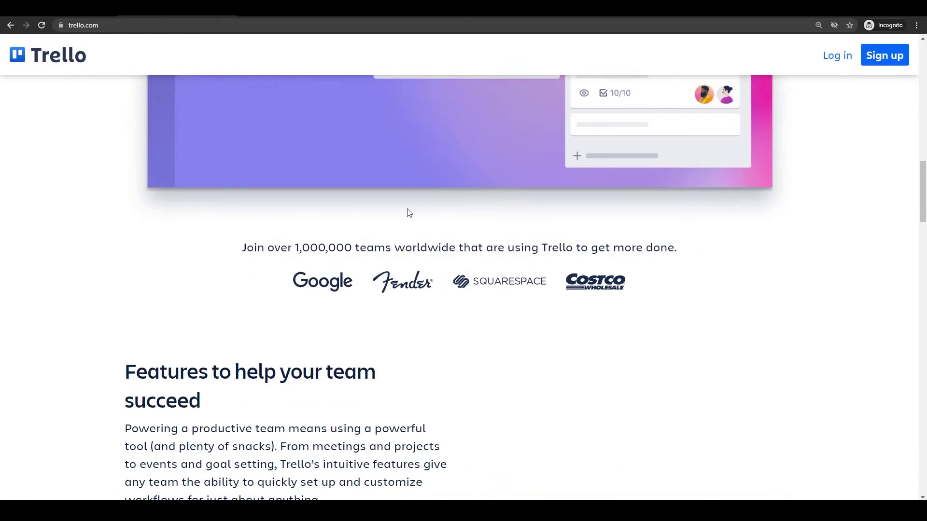
pyautogui.scroll(-5, 411, 209)
pyautogui.scroll(-6, 418, 201)
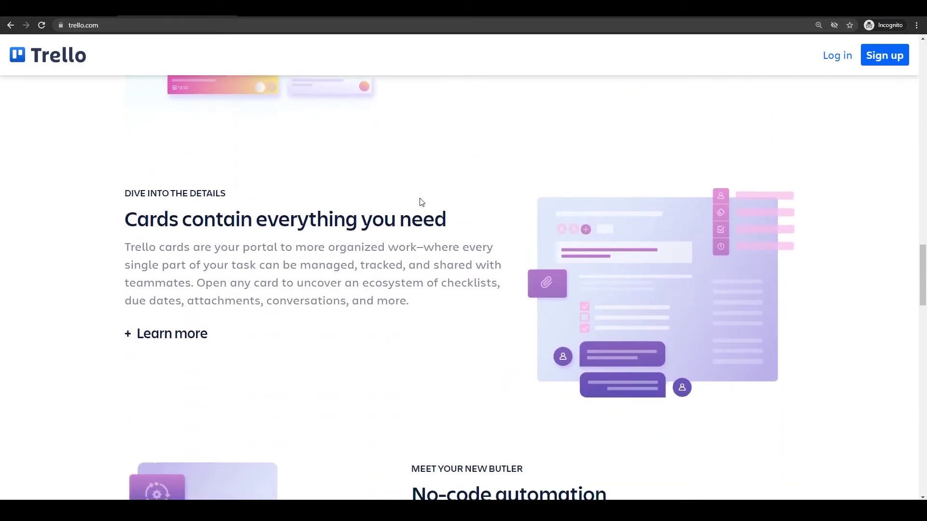
pyautogui.scroll(-1, 421, 201)
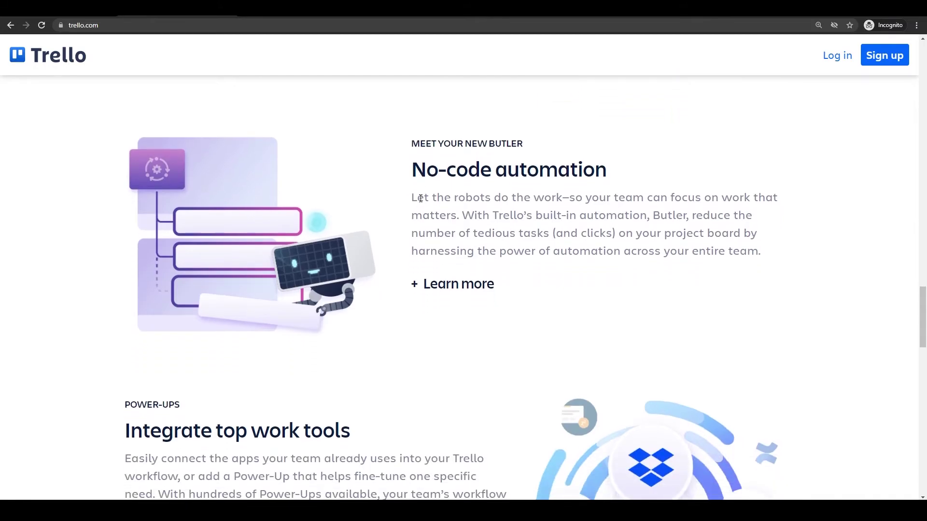
pyautogui.scroll(7, 421, 199)
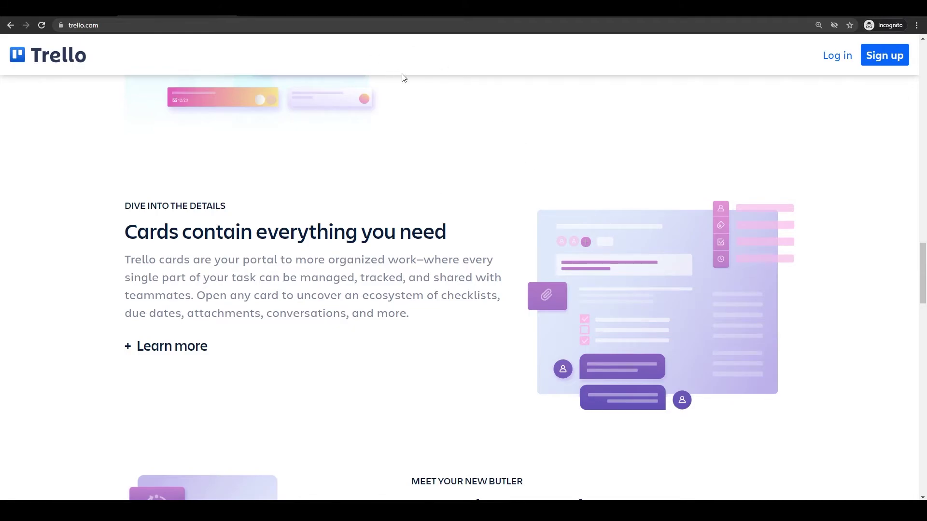
pyautogui.scroll(15, 410, 84)
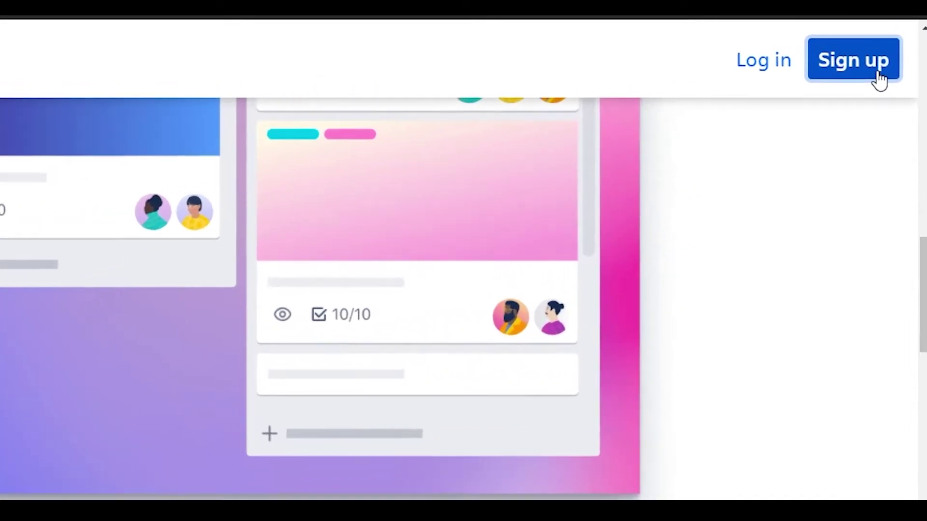
pyautogui.click(897, 65)
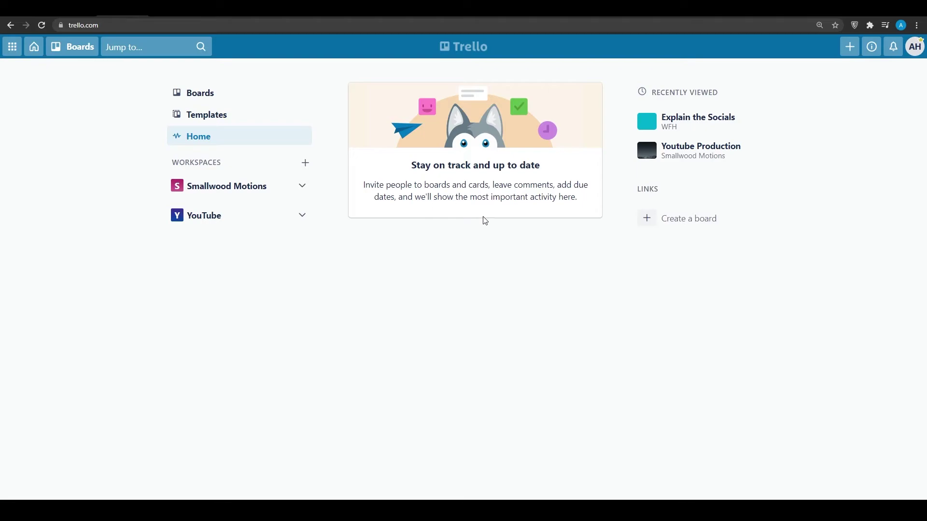
# Open the create-board dialog, view the board template gallery from it, and return to the Trello home page
pyautogui.click(676, 224)
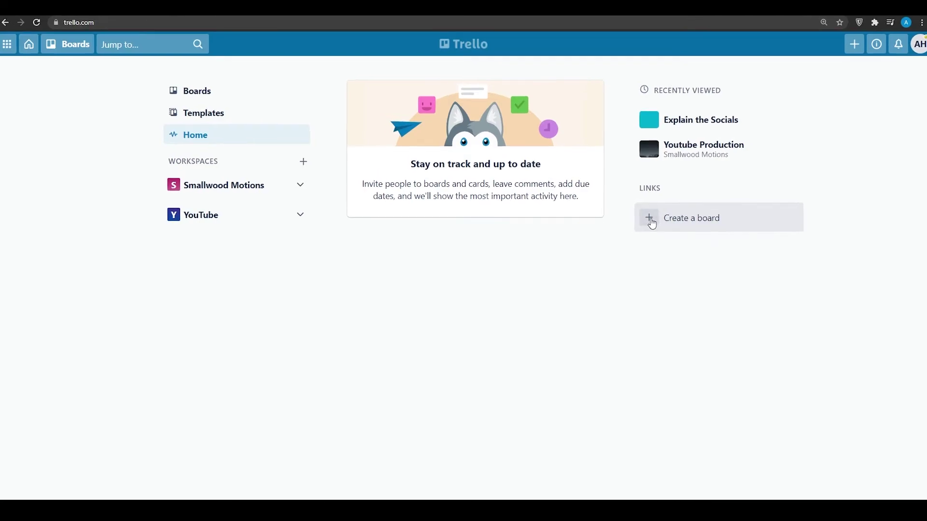
pyautogui.click(735, 230)
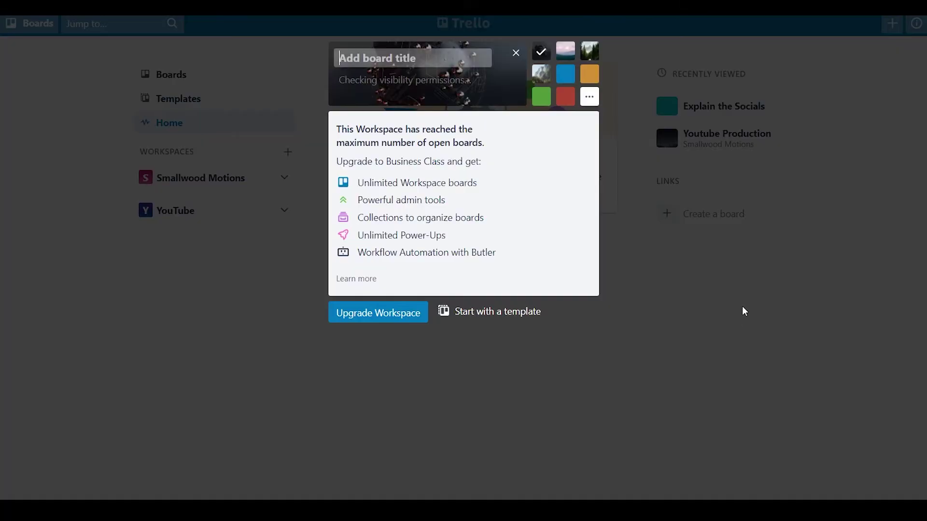
pyautogui.click(473, 313)
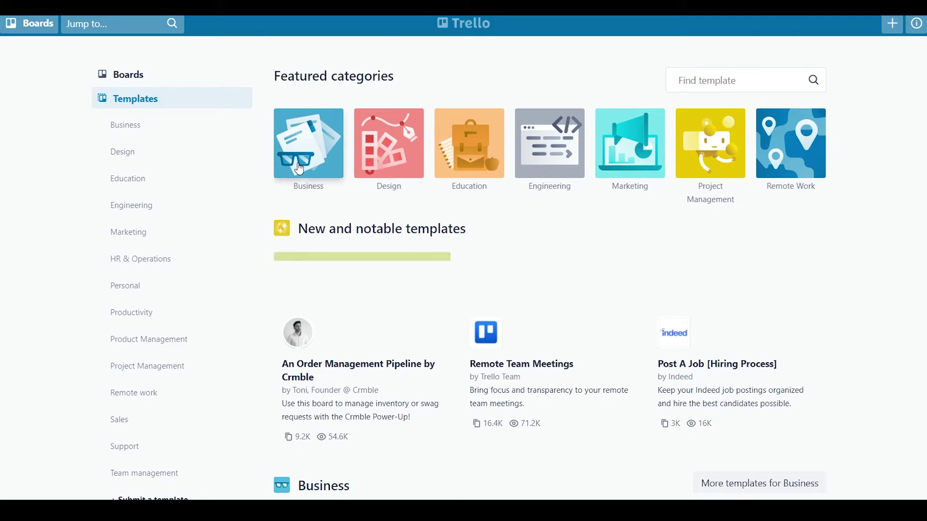
pyautogui.click(463, 23)
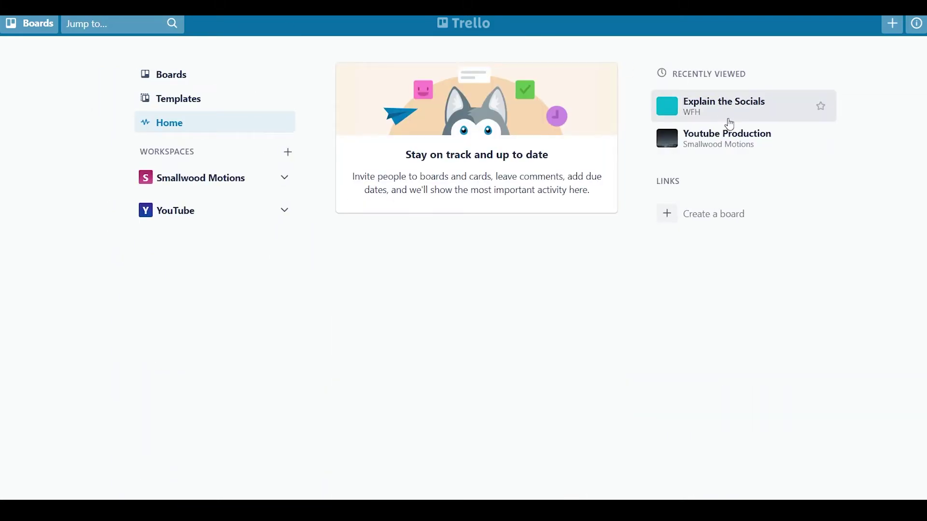
# In the Youtube Production board, move the "Why Zayn Hates" card to Script Ideas and the Bloxburg card to Voiceovers Ready for Video Production
pyautogui.click(738, 146)
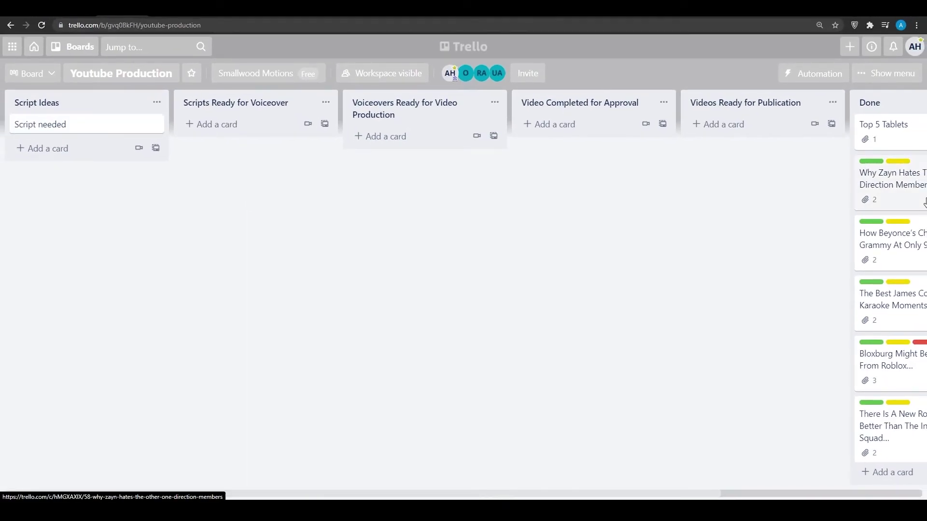
pyautogui.moveTo(902, 184); pyautogui.dragTo(51, 145)
pyautogui.moveTo(888, 299); pyautogui.dragTo(386, 150)
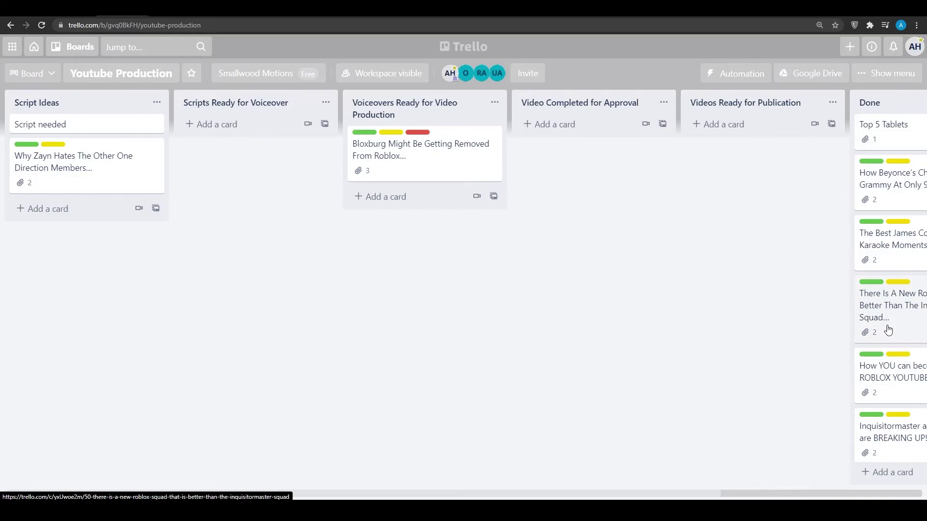
# Move the "New Roblox Squad" card to Video Completed for Approval and the "FAMOUS ROBLOX YOUTUBER" card to Scripts Ready for Voiceover
pyautogui.moveTo(889, 330); pyautogui.dragTo(569, 195)
pyautogui.moveTo(904, 321); pyautogui.dragTo(269, 167)
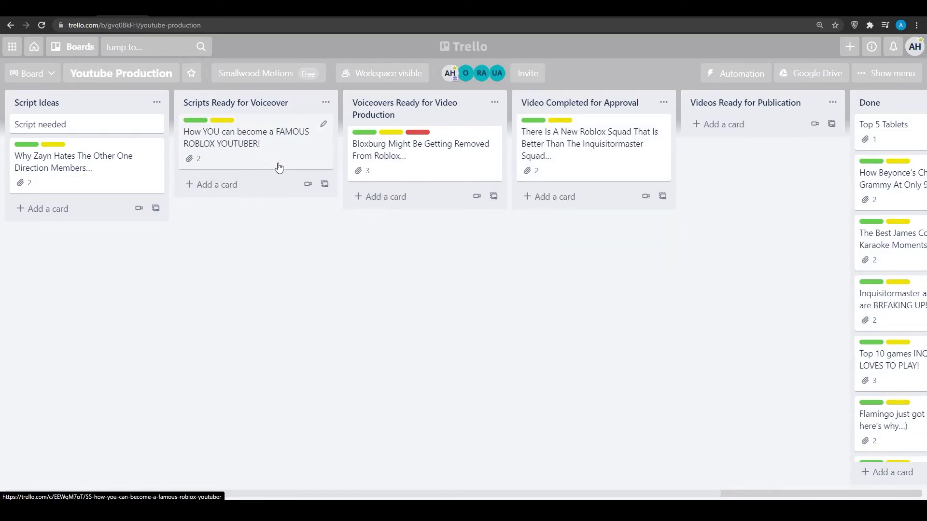
# Advance the "New Roblox Squad", Bloxburg and "FAMOUS ROBLOX YOUTUBER" cards each to the next list in the production workflow
pyautogui.moveTo(534, 155); pyautogui.dragTo(709, 152)
pyautogui.moveTo(429, 145); pyautogui.dragTo(497, 135)
pyautogui.moveTo(283, 147); pyautogui.dragTo(431, 138)
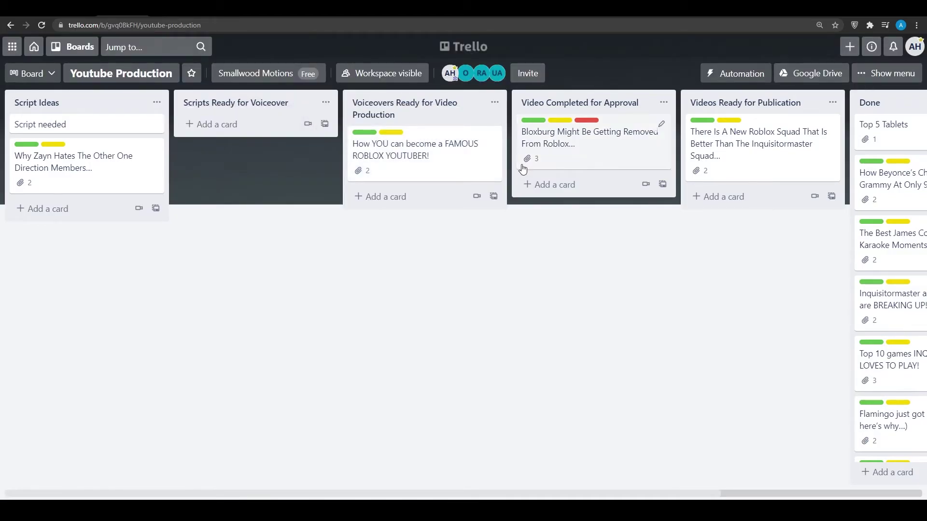
# View the board's invitation options and the Google Drive authorization prompt, closing each without making changes
pyautogui.click(523, 80)
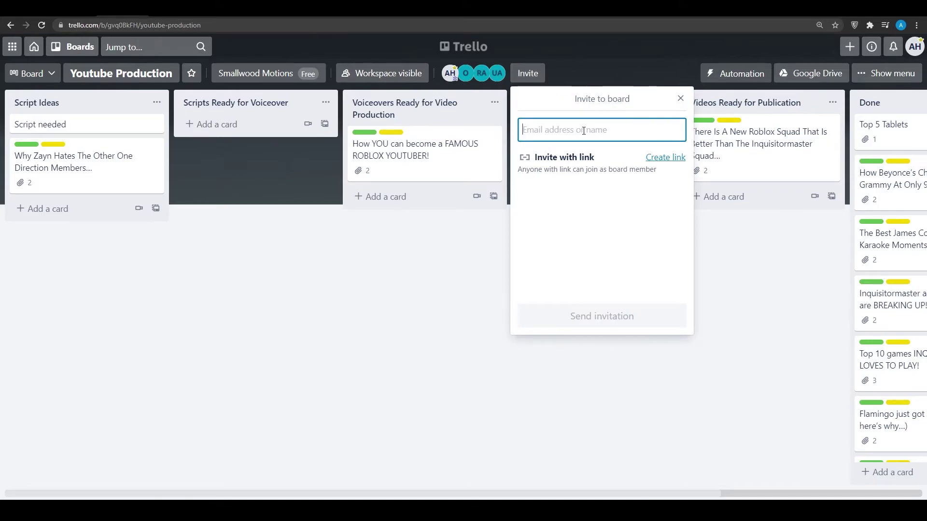
pyautogui.click(476, 252)
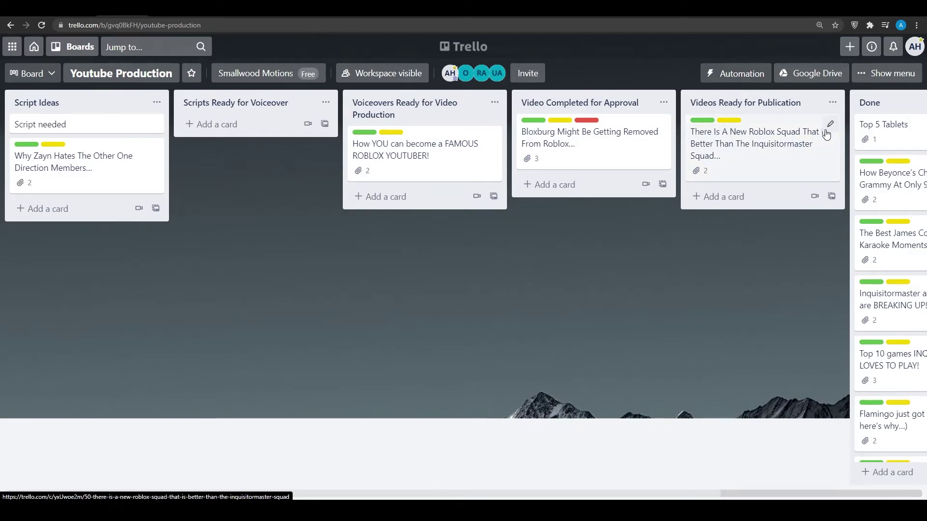
pyautogui.click(814, 73)
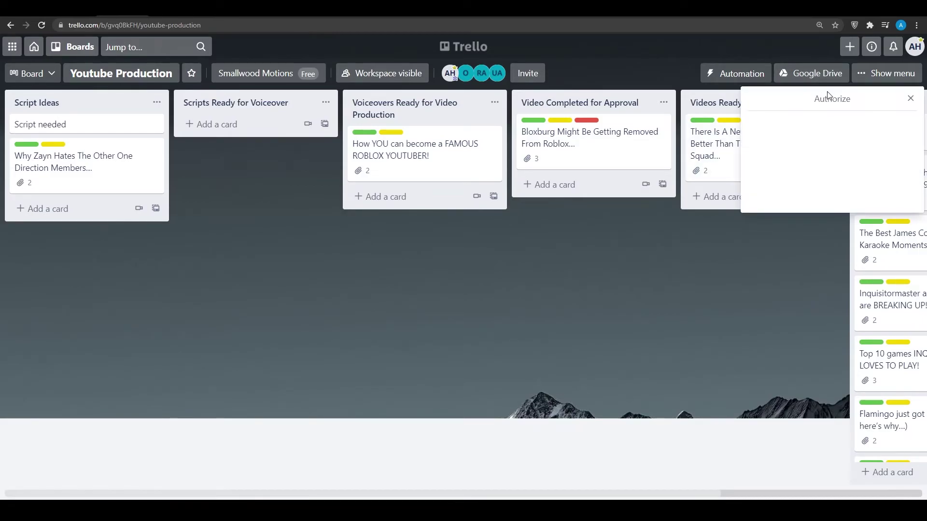
pyautogui.click(661, 250)
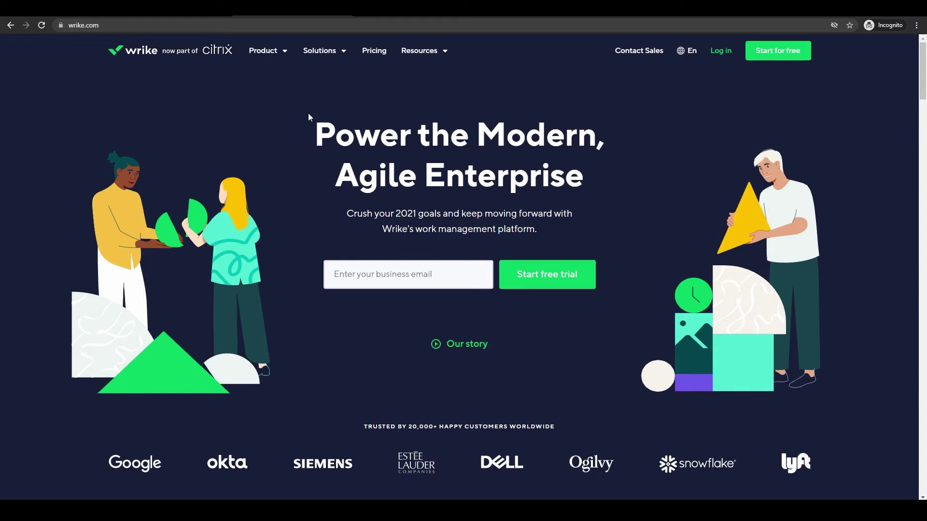
# Switch to wrike.com and review the homepage's sections on the free plan, custom workflows, team collaboration, project visibility and security
pyautogui.scroll(-8, 471, 236)
pyautogui.scroll(-7, 472, 242)
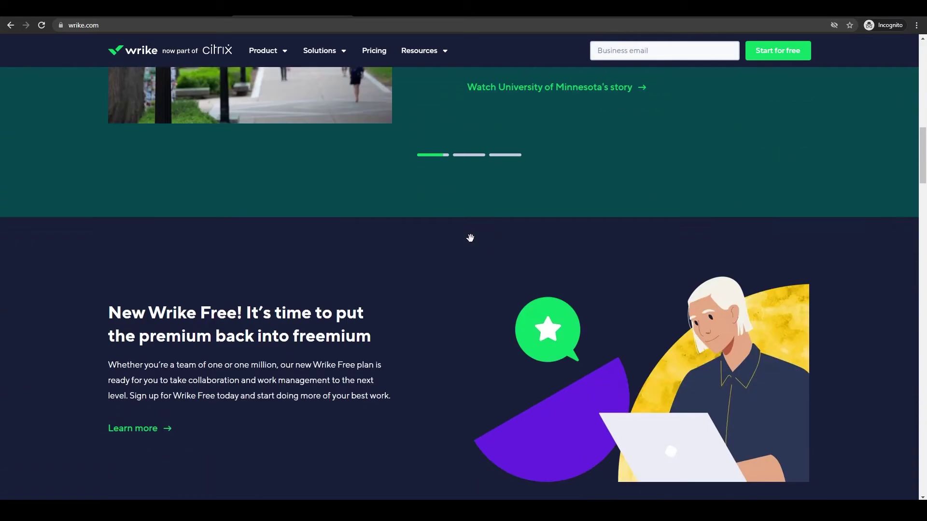
pyautogui.scroll(-8, 472, 242)
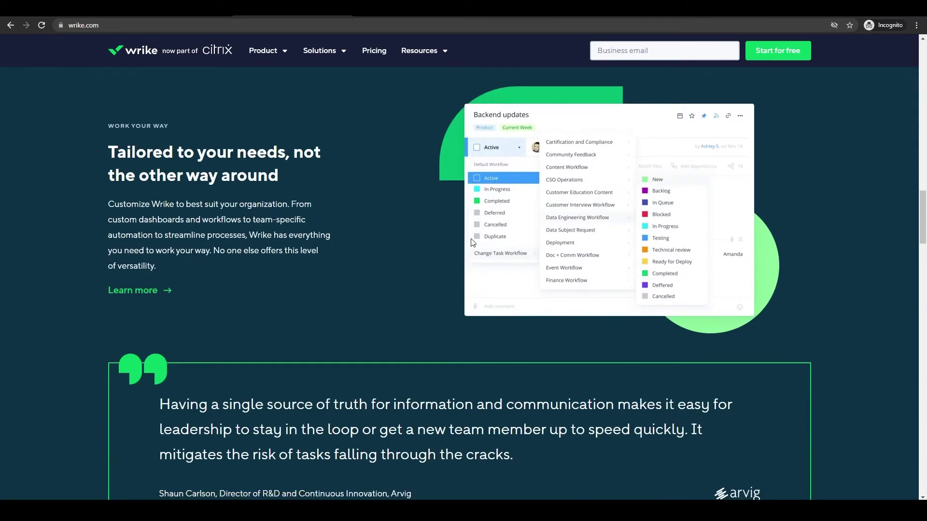
pyautogui.scroll(-1, 473, 236)
pyautogui.scroll(-3, 475, 236)
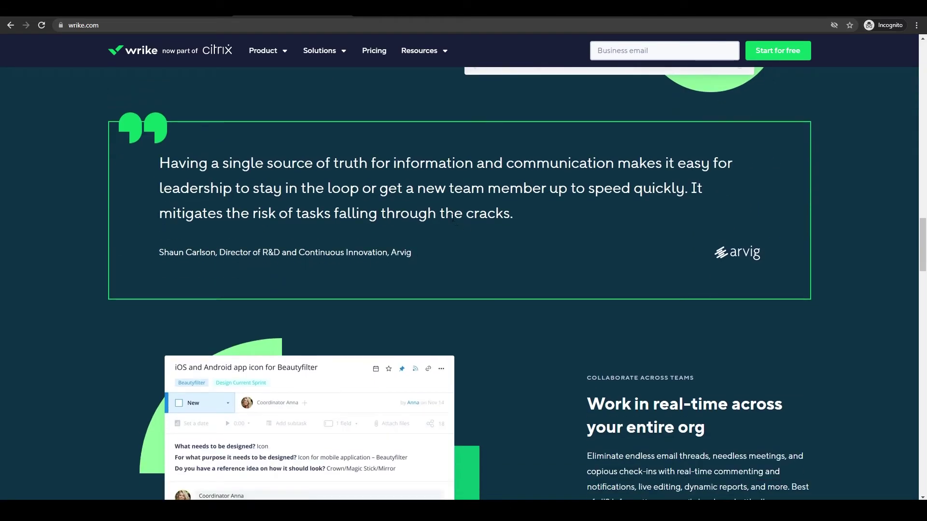
pyautogui.scroll(-15, 446, 195)
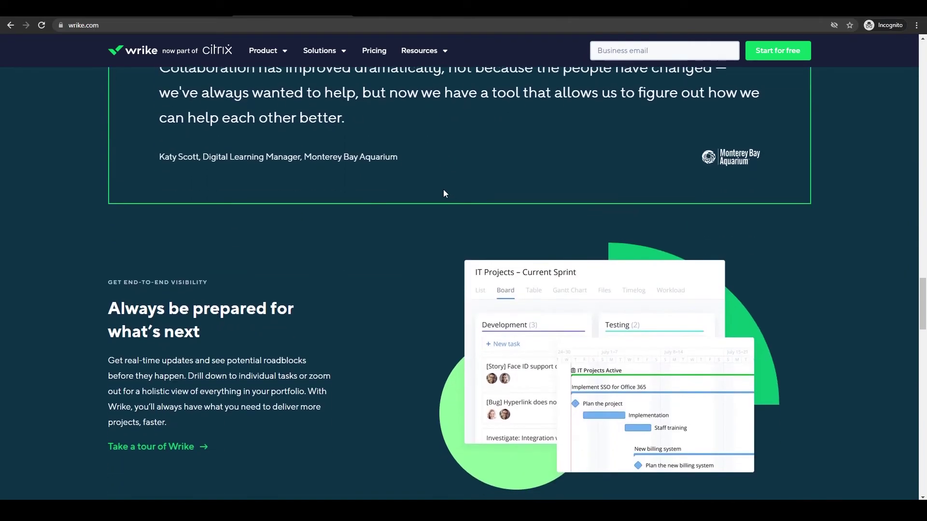
pyautogui.scroll(-4, 444, 188)
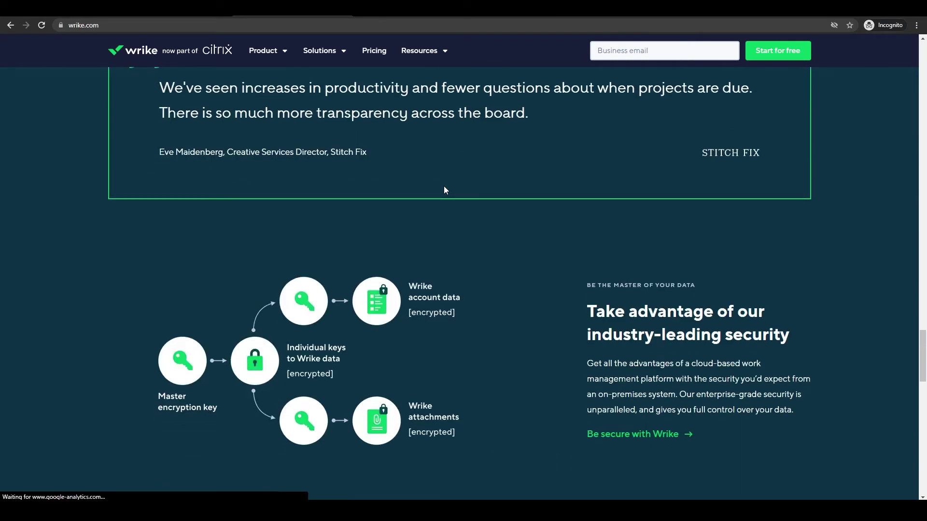
pyautogui.scroll(5, 444, 188)
pyautogui.scroll(20, 495, 236)
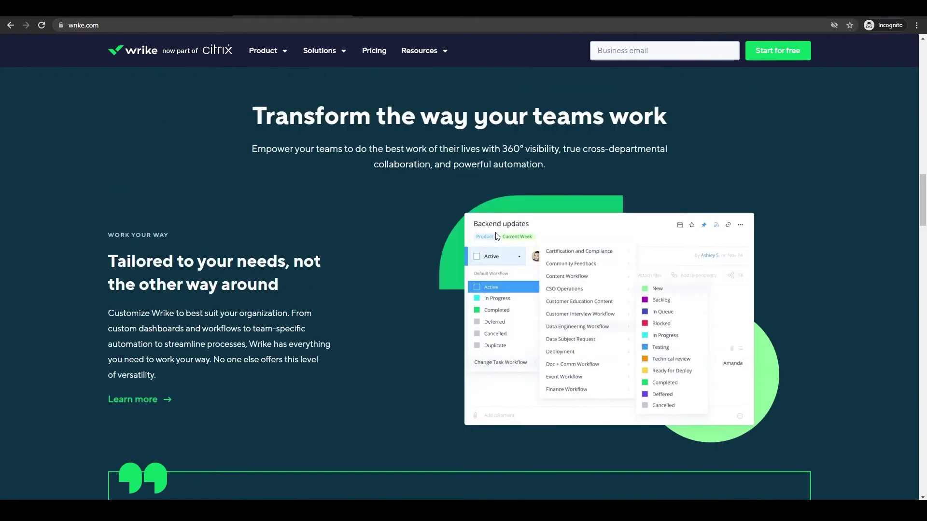
pyautogui.scroll(3, 497, 236)
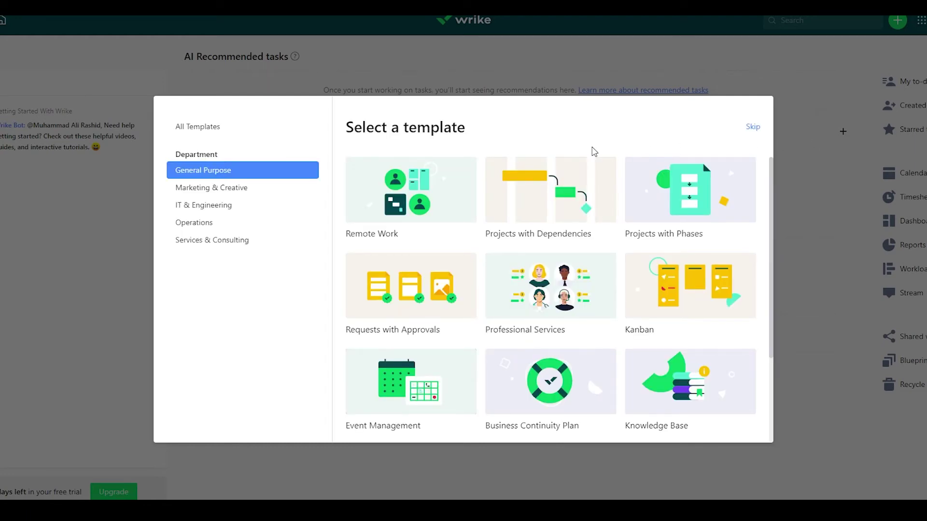
# Browse Wrike's General Purpose and Marketing & Creative templates, preview the Remote Work template and select it
pyautogui.scroll(-3, 529, 248)
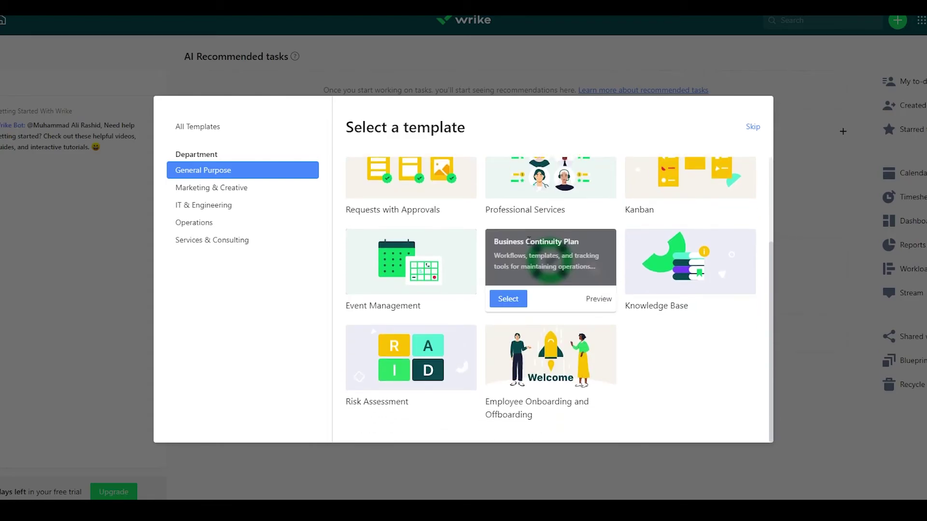
pyautogui.click(197, 189)
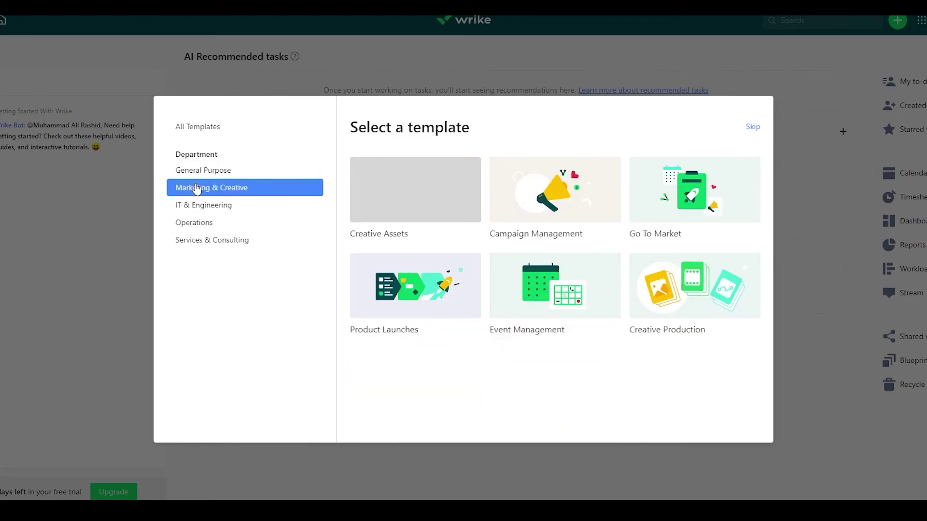
pyautogui.click(207, 170)
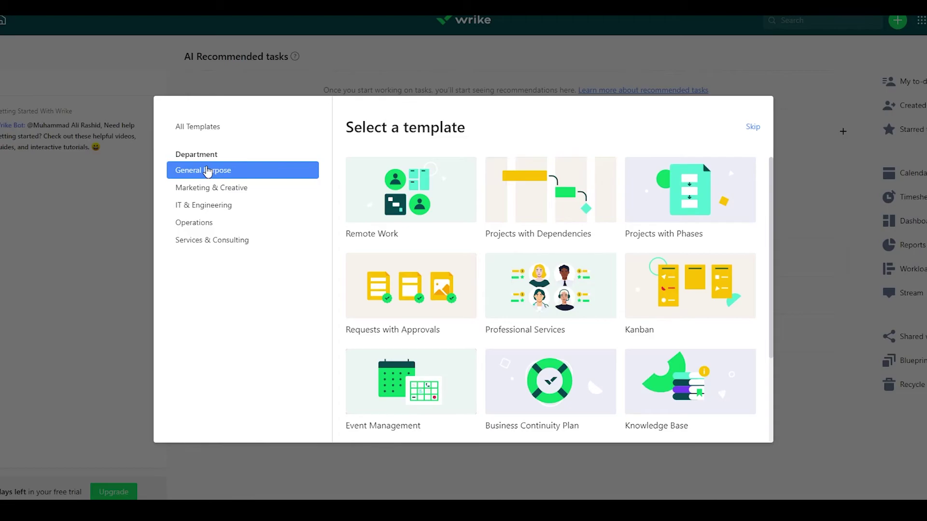
pyautogui.click(439, 211)
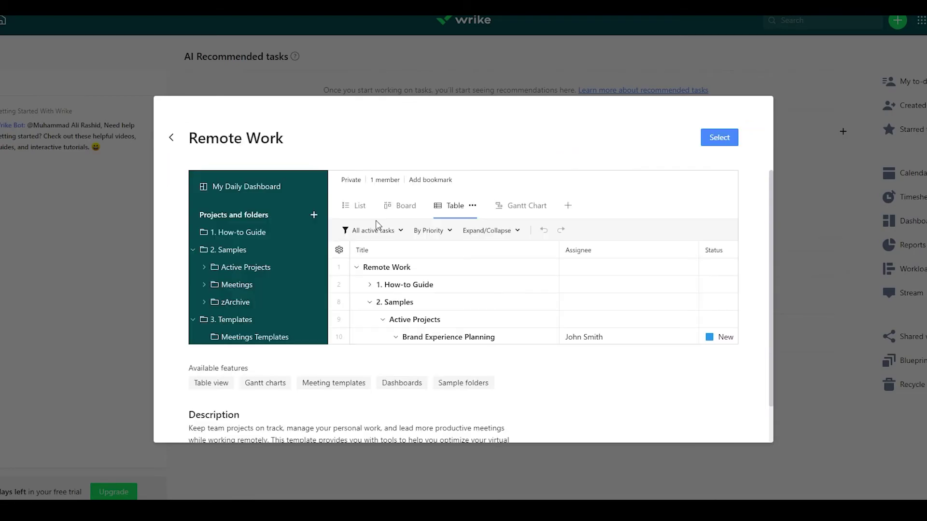
pyautogui.click(719, 138)
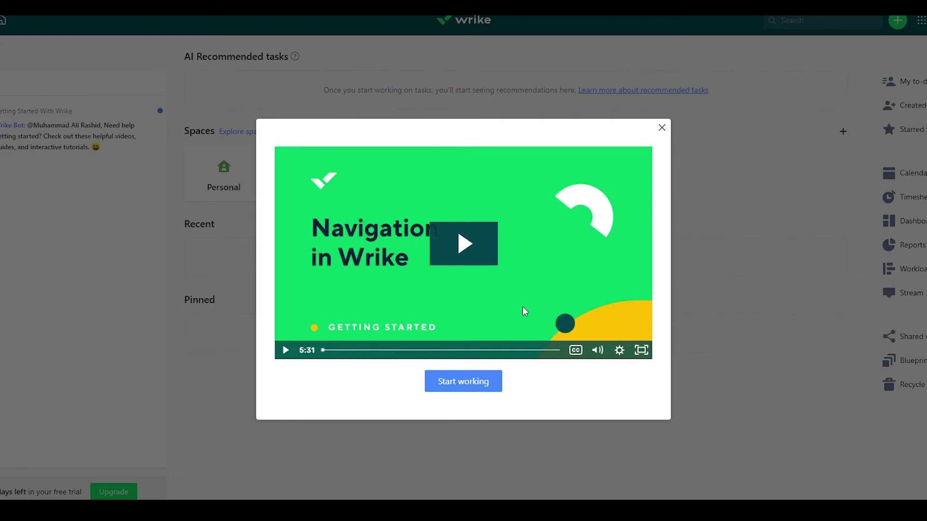
# Dismiss the introductory navigation video and the Spaces tip, and open the Remote Work space
pyautogui.click(378, 101)
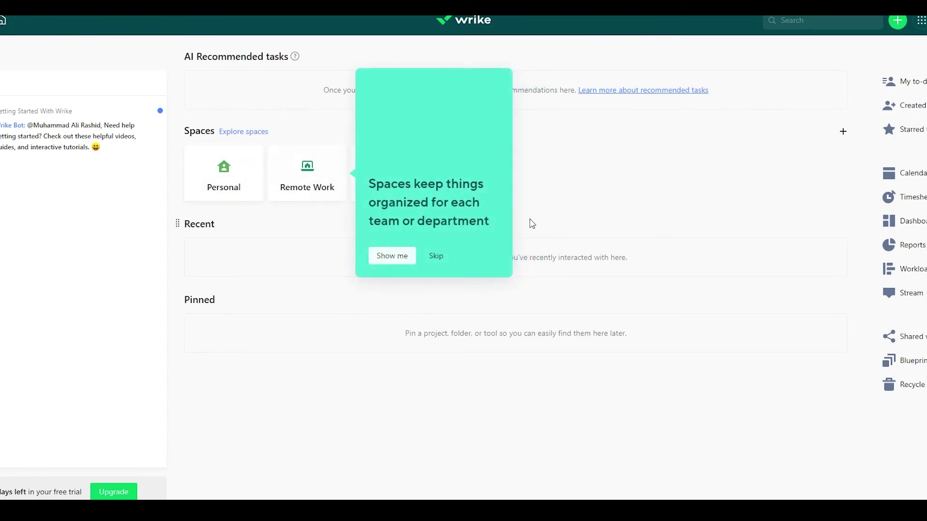
pyautogui.click(435, 257)
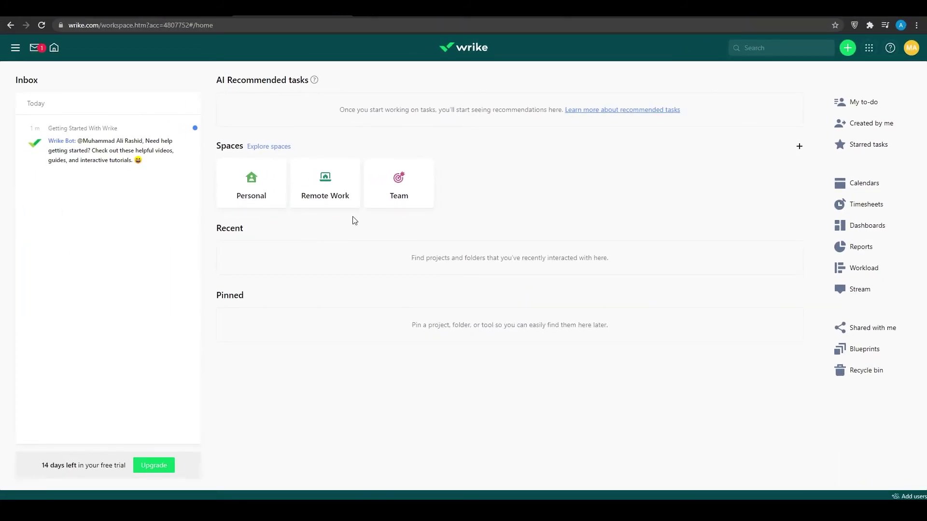
pyautogui.click(328, 191)
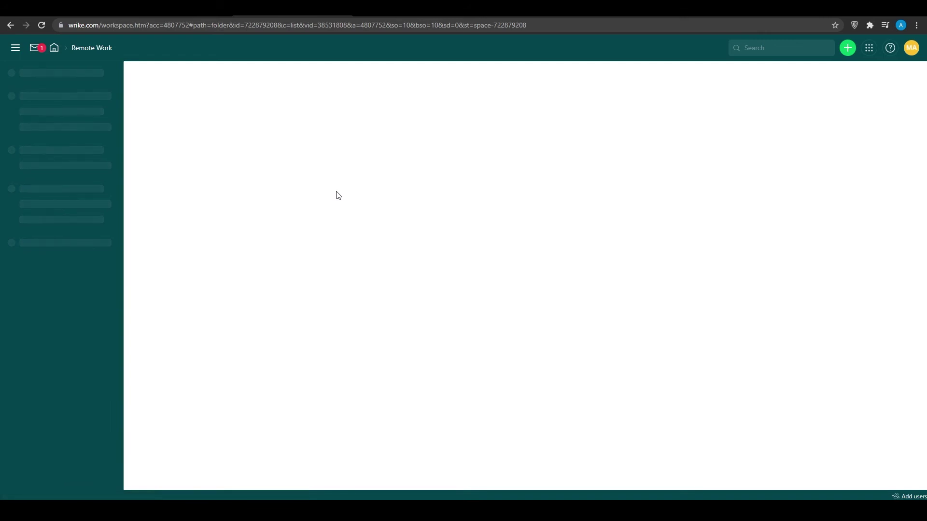
pyautogui.click(245, 272)
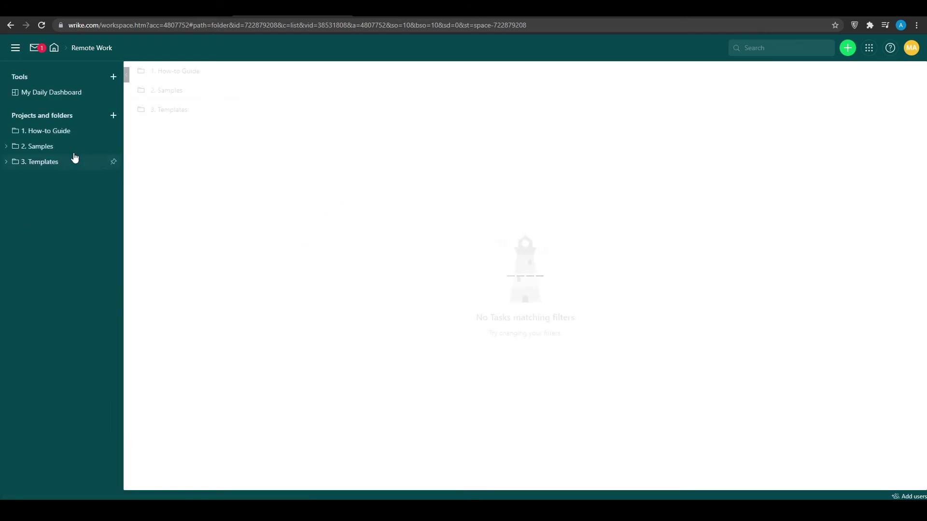
# Look through the space's My Daily Dashboard, Samples and Templates entries, and open the "1. How-to Guide" folder
pyautogui.click(63, 131)
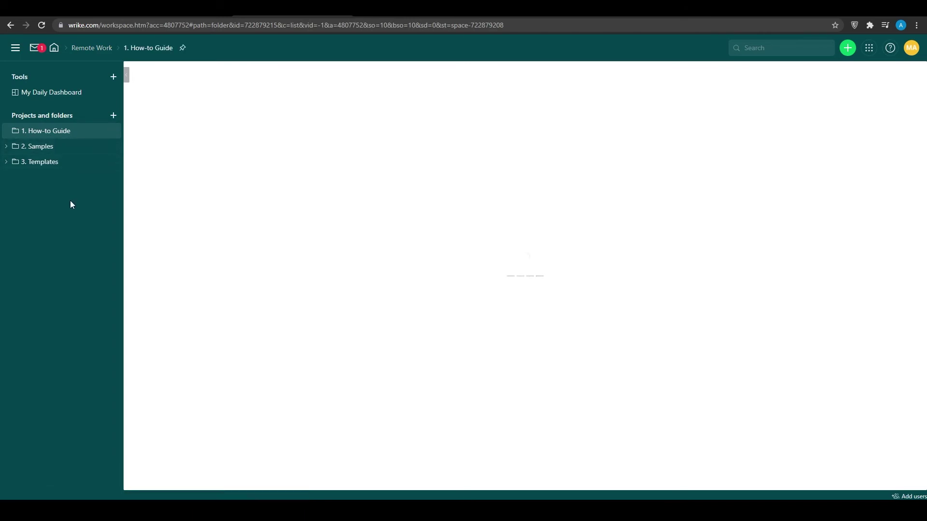
pyautogui.click(56, 93)
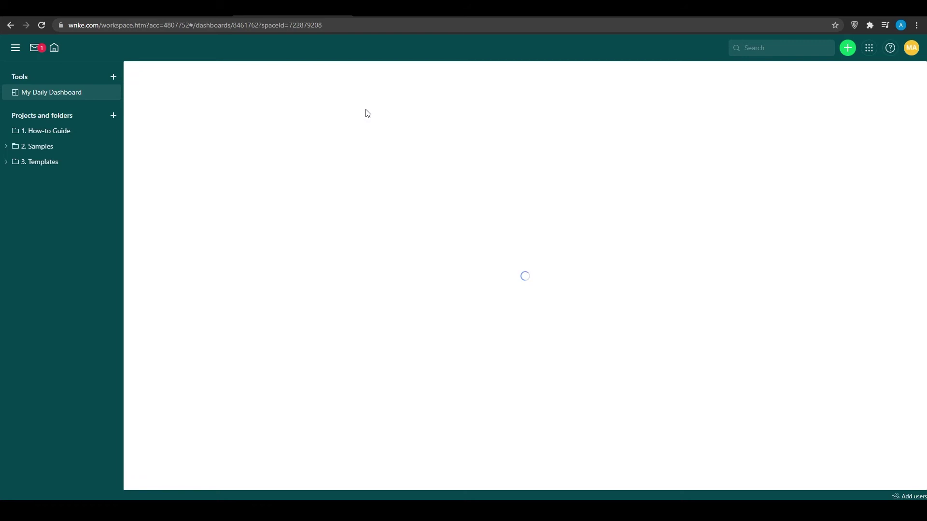
pyautogui.click(127, 76)
pyautogui.click(3, 76)
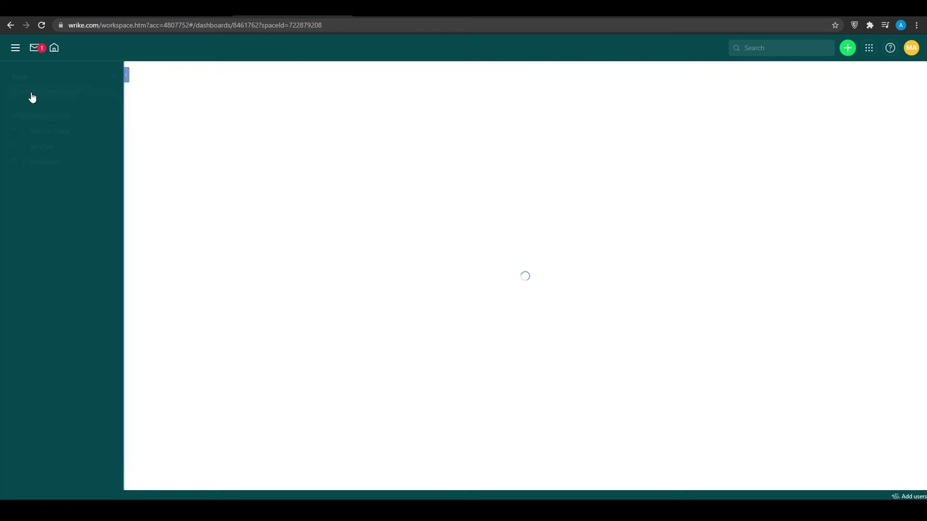
pyautogui.click(46, 147)
pyautogui.click(6, 162)
pyautogui.click(6, 162)
pyautogui.click(46, 130)
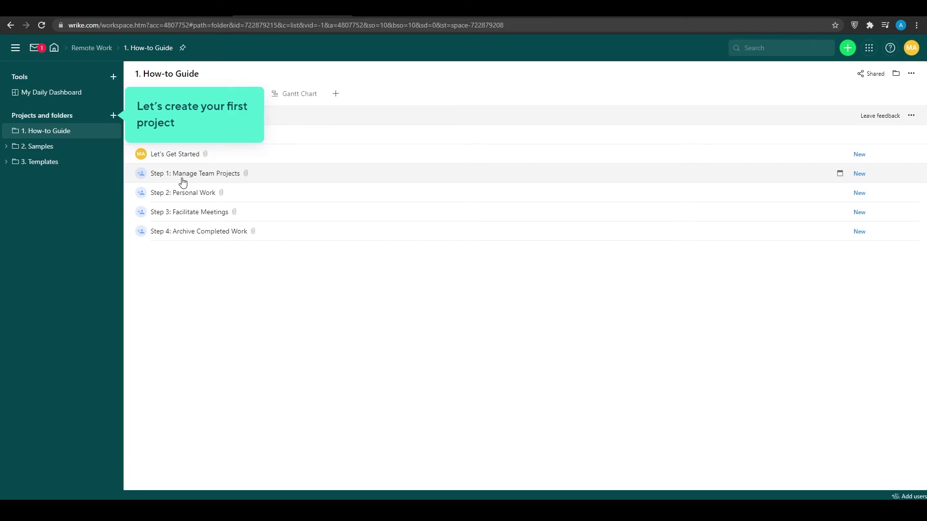
# Open the "Step 1: Manage Team Projects" task and delete the heading and introductory text above the Active Projects image in its description
pyautogui.click(182, 180)
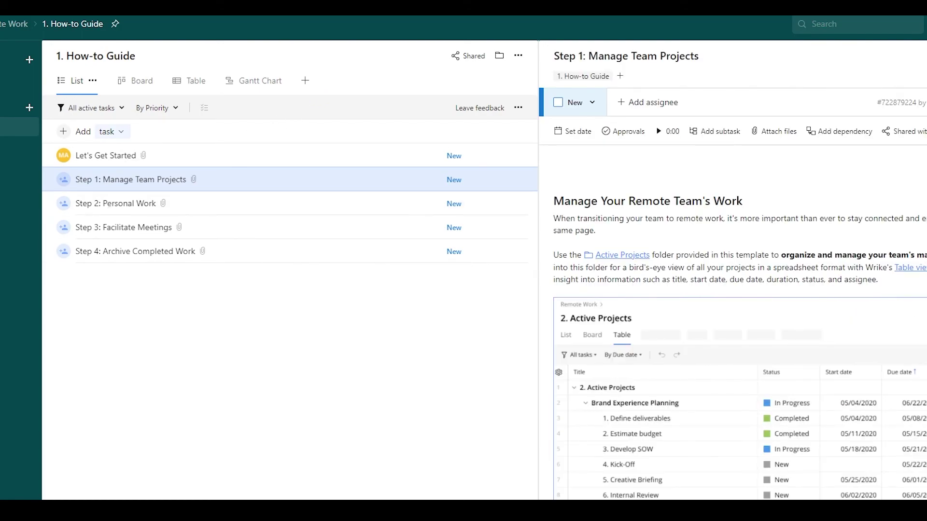
pyautogui.click(858, 244)
pyautogui.moveTo(705, 266); pyautogui.dragTo(513, 203)
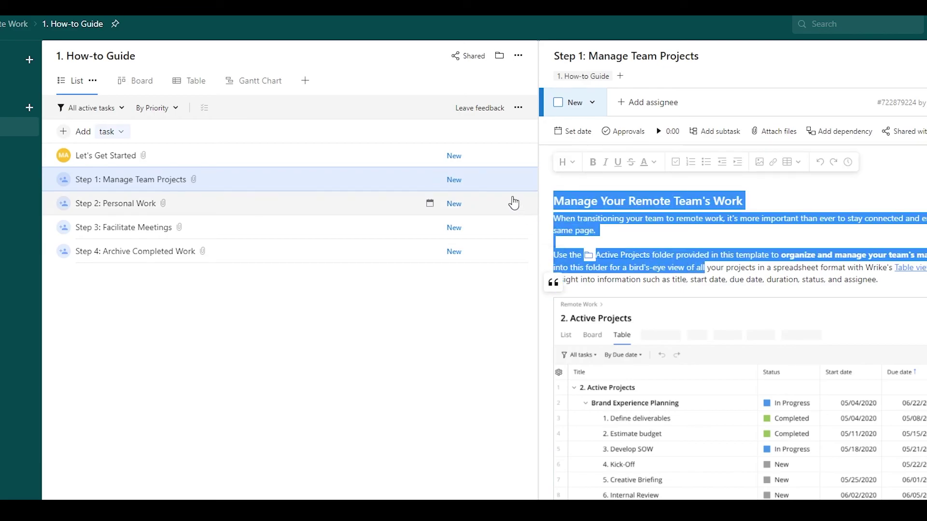
pyautogui.press('BackSpace')
pyautogui.moveTo(701, 244); pyautogui.dragTo(512, 203)
pyautogui.press('BackSpace')
# Try to clear the title of the "Step 1: Manage Team Projects" task
pyautogui.click(661, 56)
pyautogui.moveTo(661, 57); pyautogui.dragTo(553, 57)
pyautogui.press('BackSpace')
pyautogui.press('BackSpace')
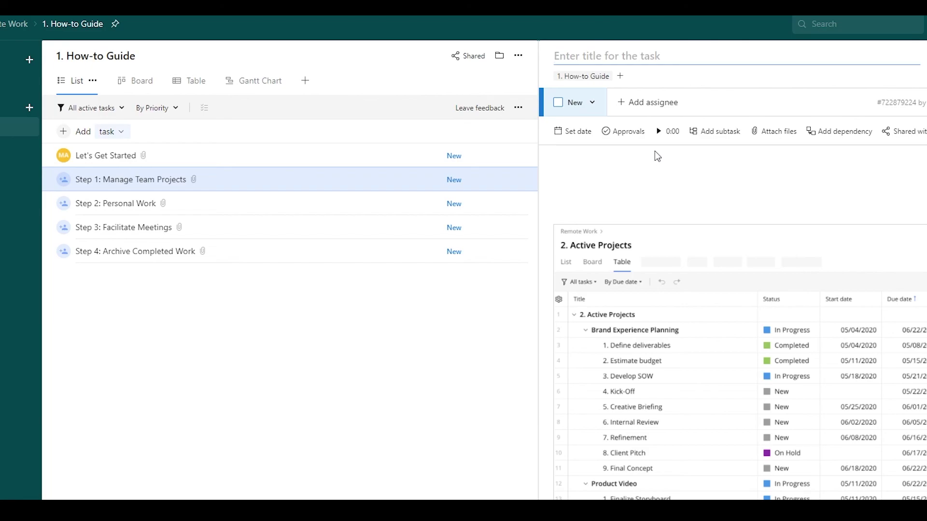
# Show the How-to Guide folder as a board and move the "Let's Get Started" card from New to In Progress
pyautogui.scroll(-3, 722, 318)
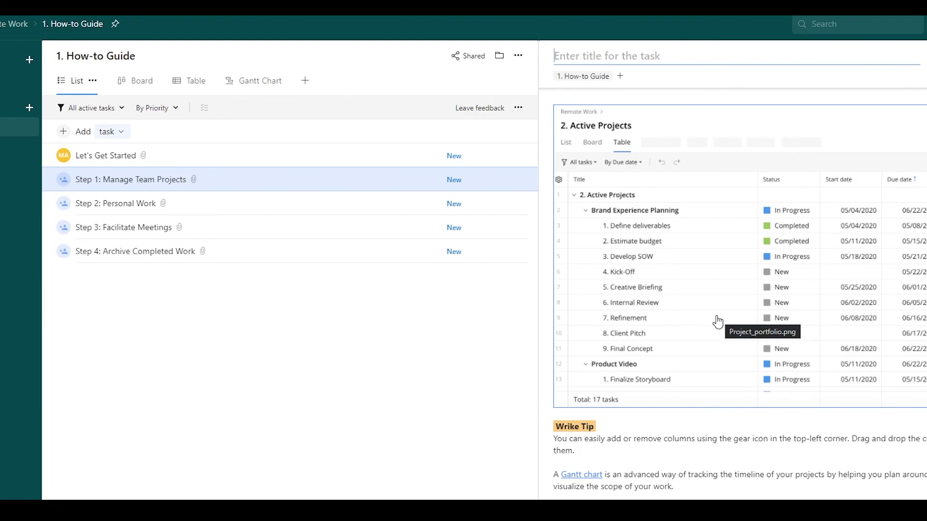
pyautogui.scroll(-7, 716, 320)
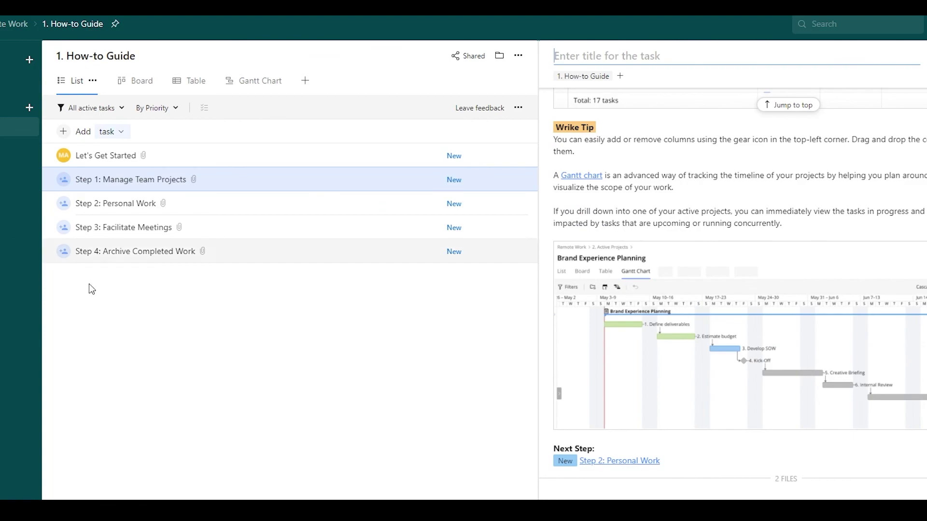
pyautogui.click(142, 83)
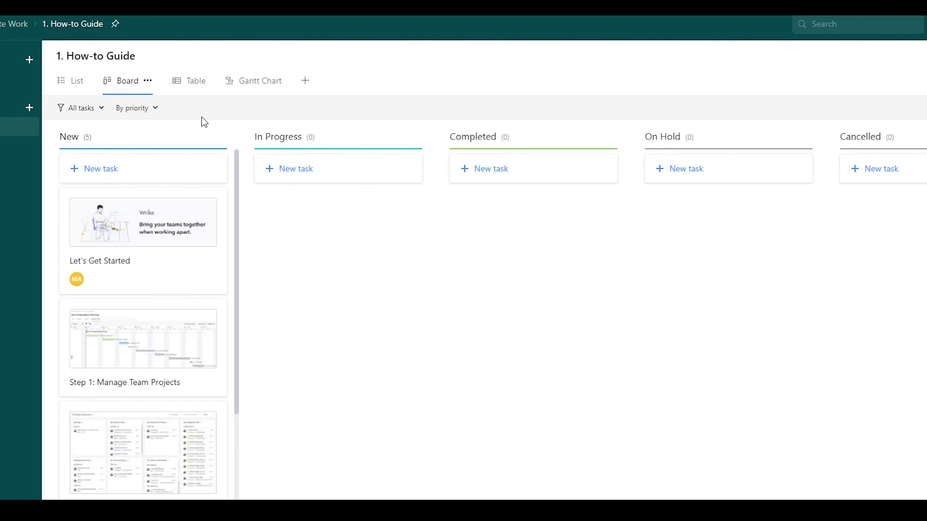
pyautogui.moveTo(186, 225); pyautogui.dragTo(366, 194)
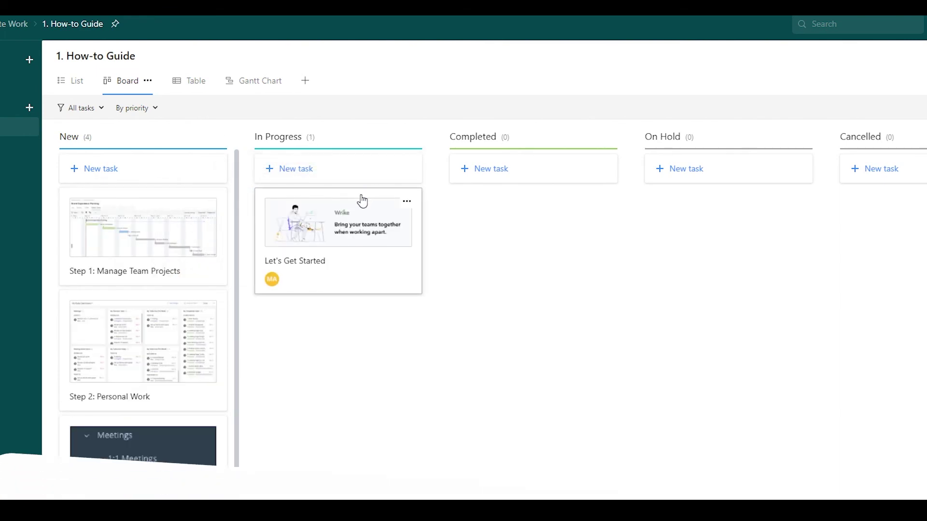